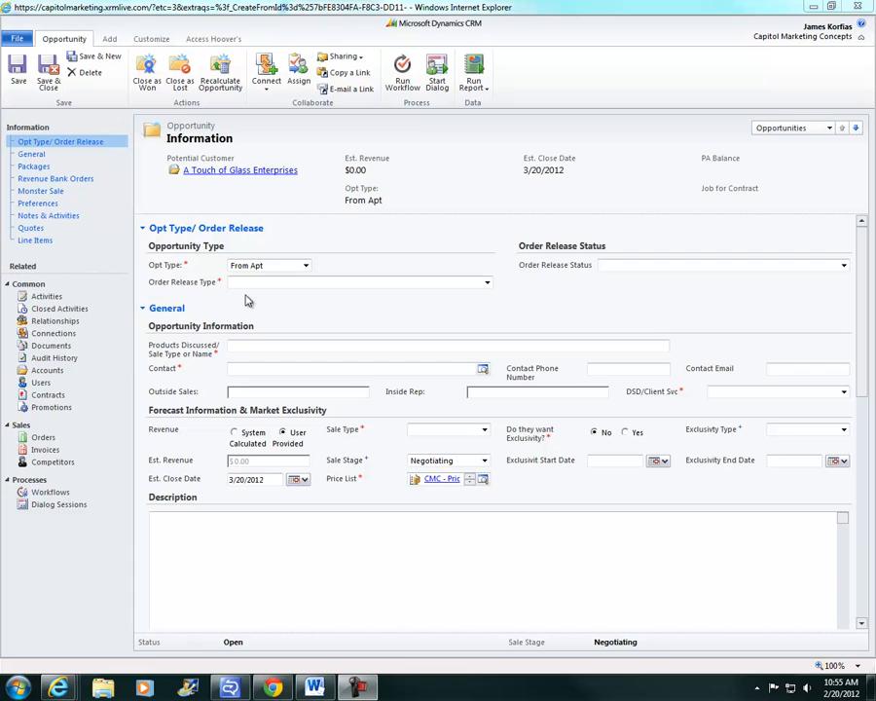
Open the Order Release Type list on the new opportunity form
click(490, 285)
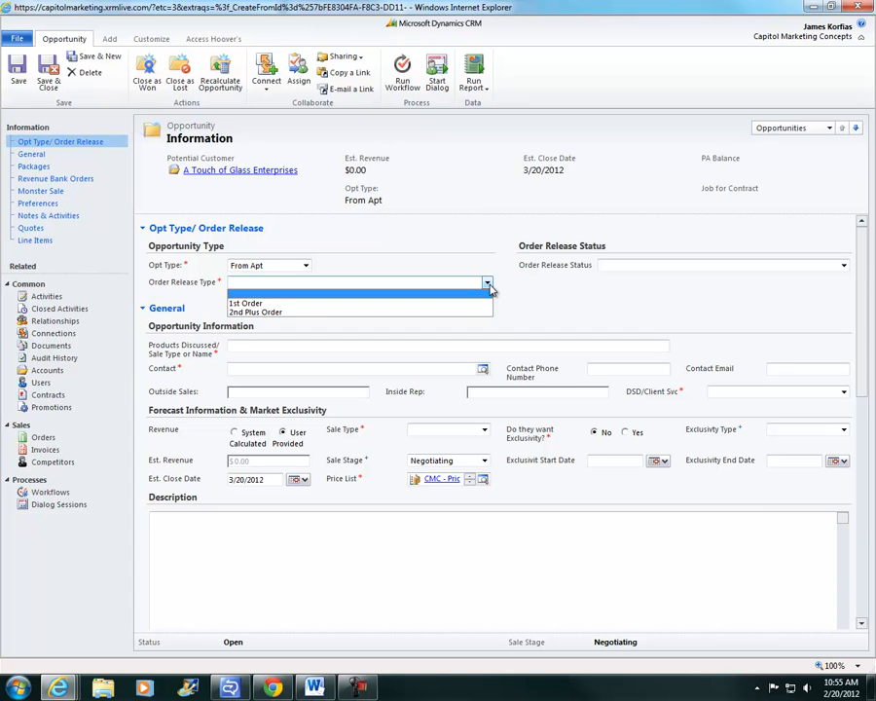
Set Order Release Type to 2nd Plus Order, replacing the initial 1st Order choice
click(462, 303)
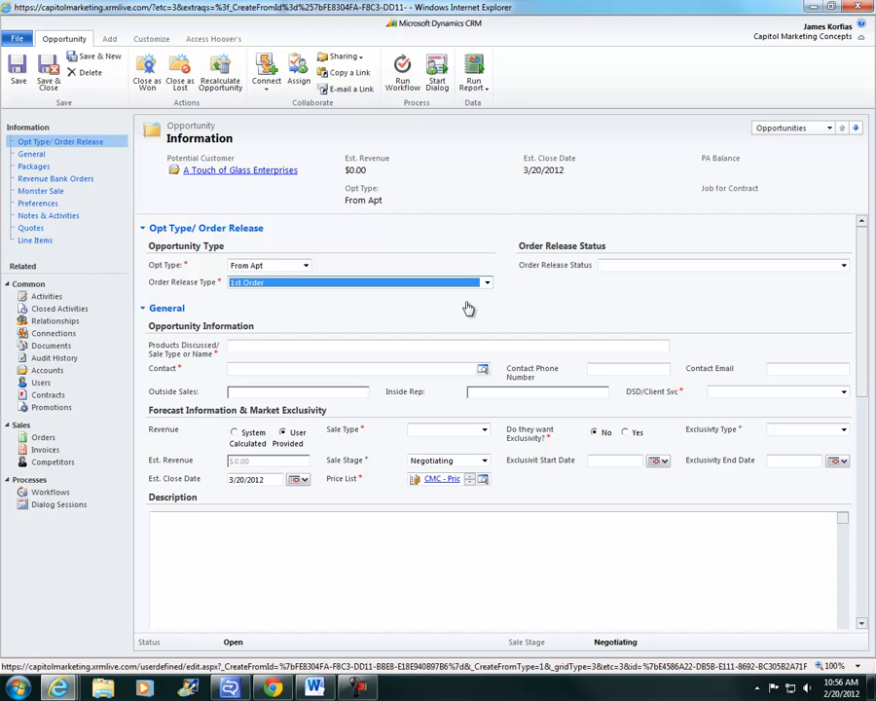
click(487, 282)
click(464, 314)
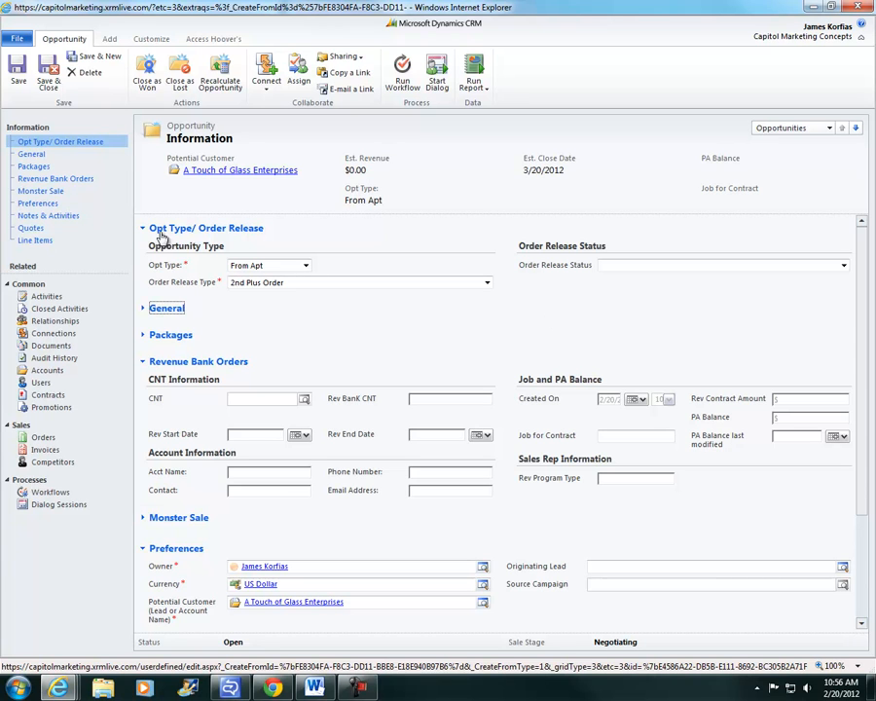
Return to the General and Opt Type/Order Release sections and select the Products Discussed field
click(37, 156)
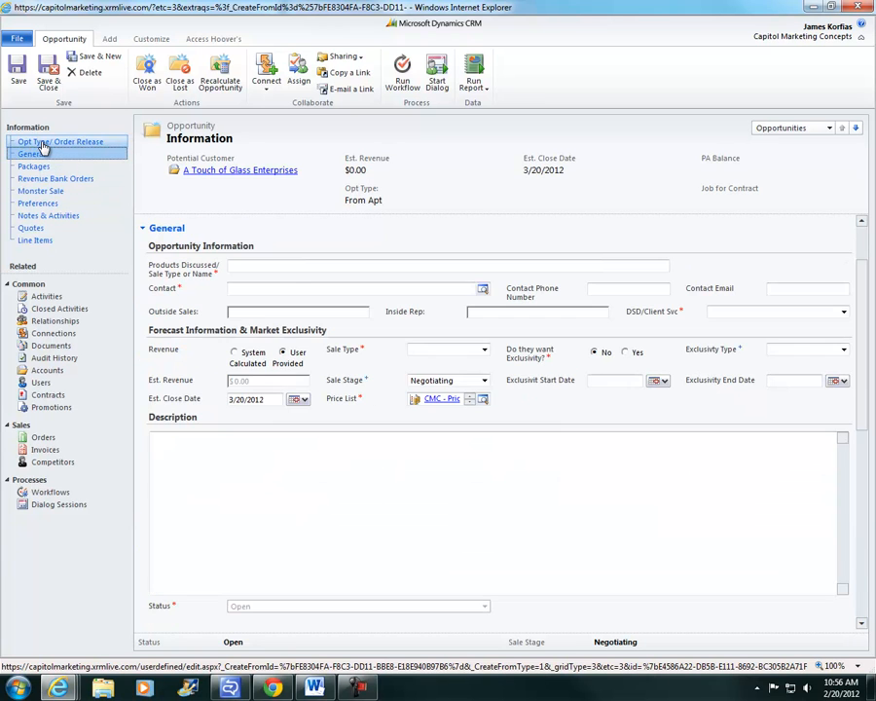
click(41, 142)
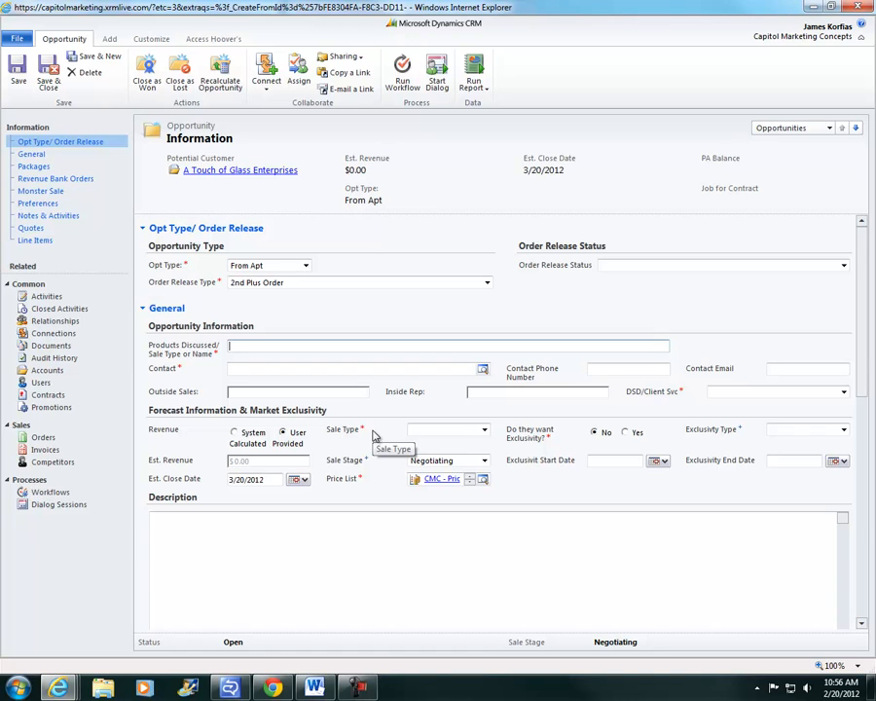
click(252, 350)
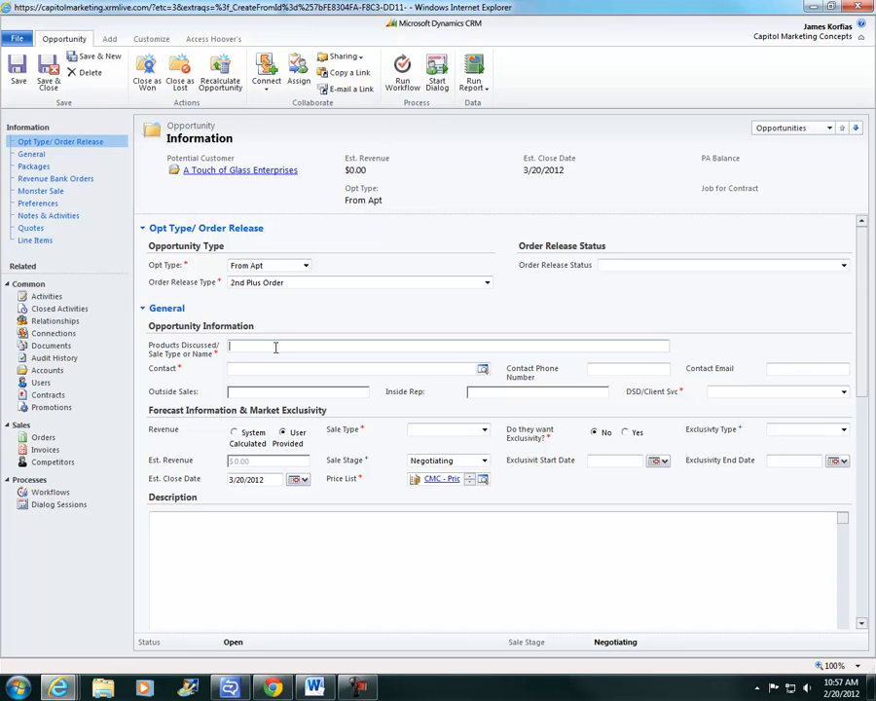
Enter 'super bowl...' as Products Discussed and start typing the contact's name in Contact
text(super bowl...)
click(280, 369)
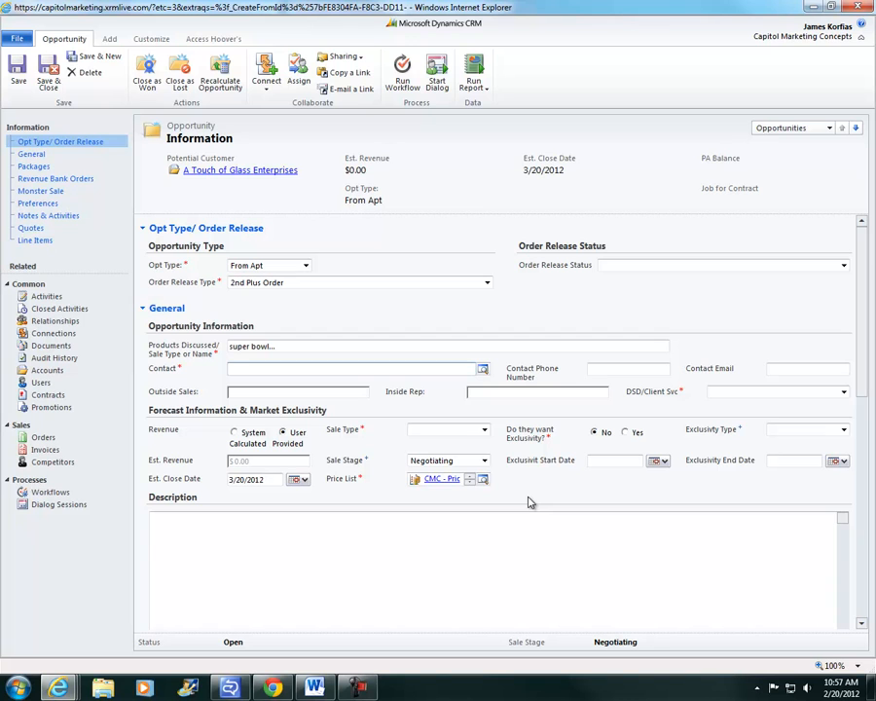
text(harve)
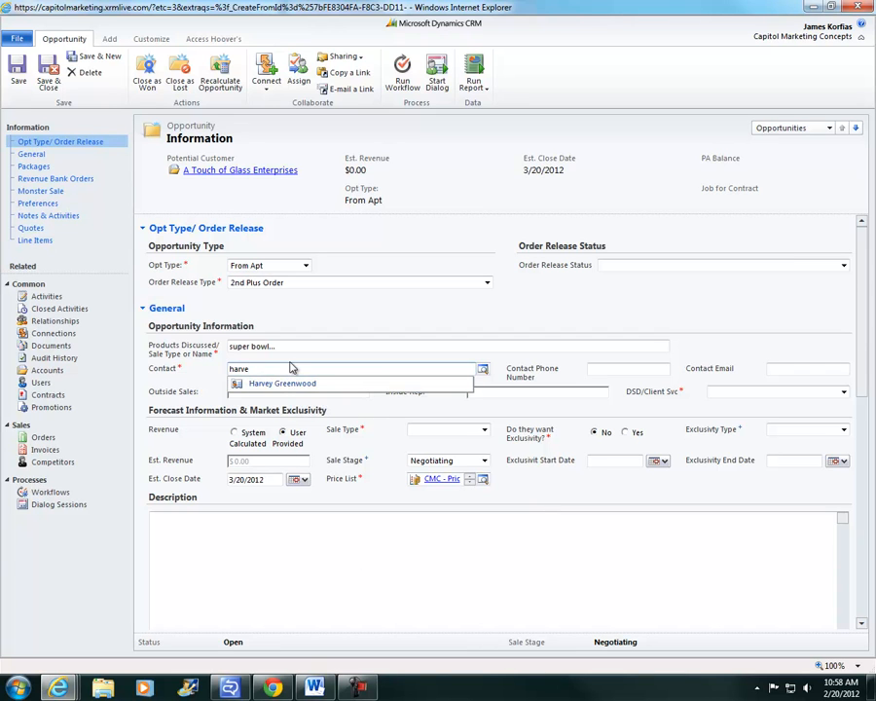
Search the Contact lookup for a different contact name, which returns no matching records
key(BackSpace)
key(BackSpace)
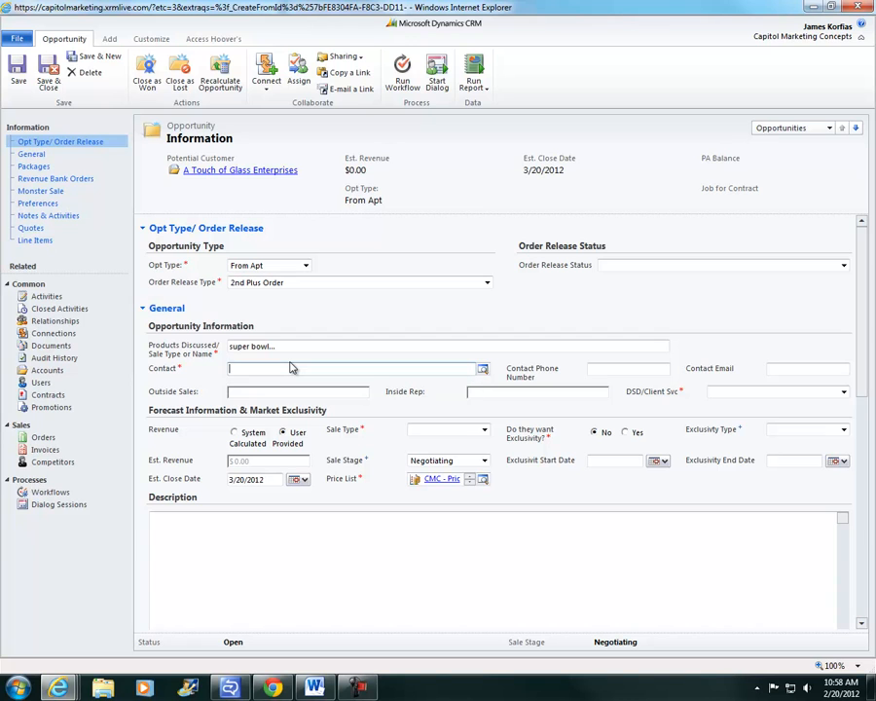
key(Tab)
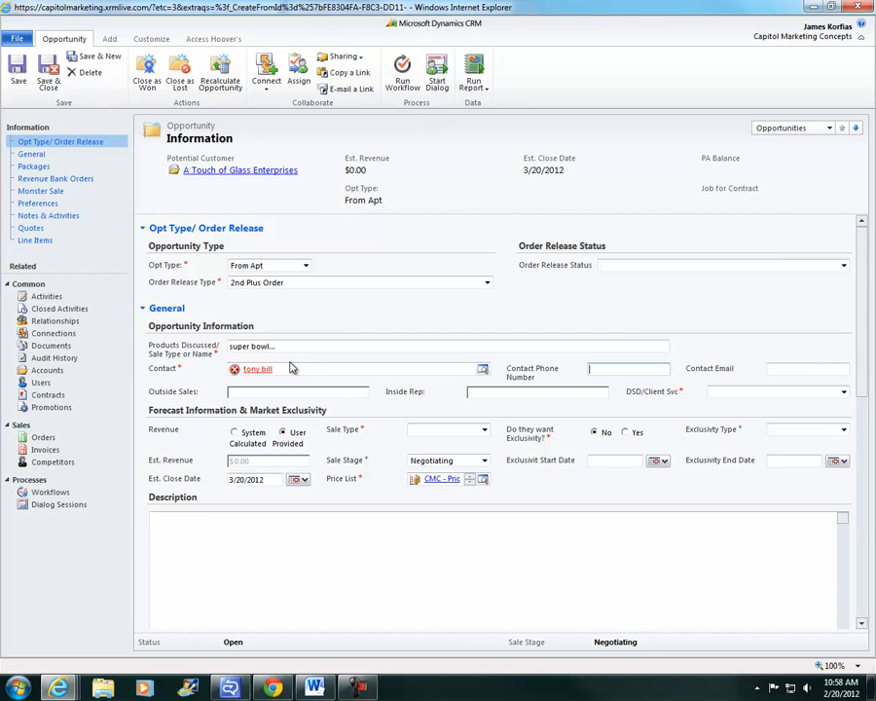
click(255, 370)
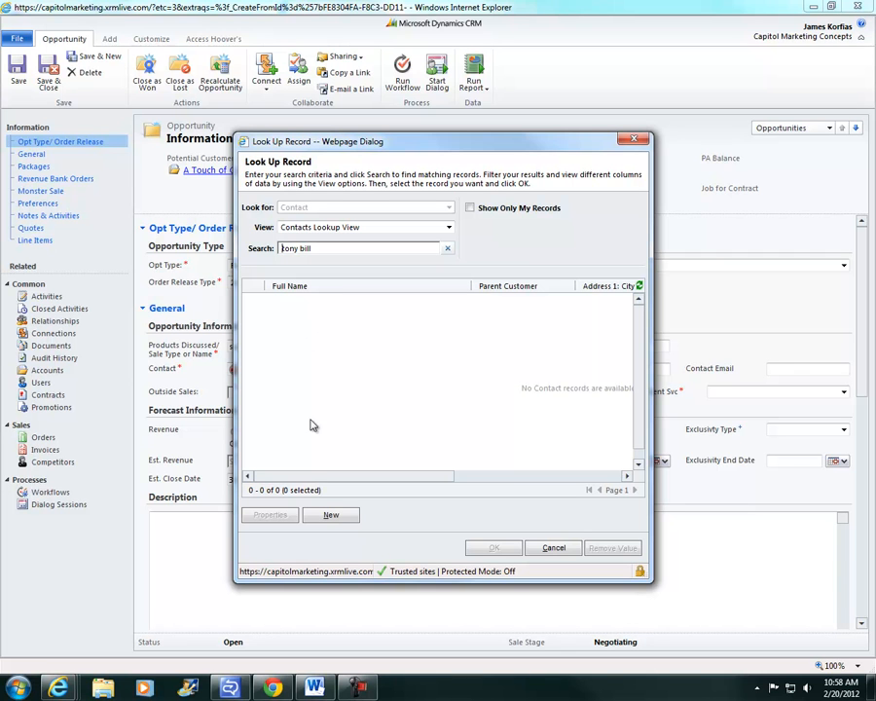
Start a new contact, then abandon it after the missing last name warning and close the lookup
click(330, 514)
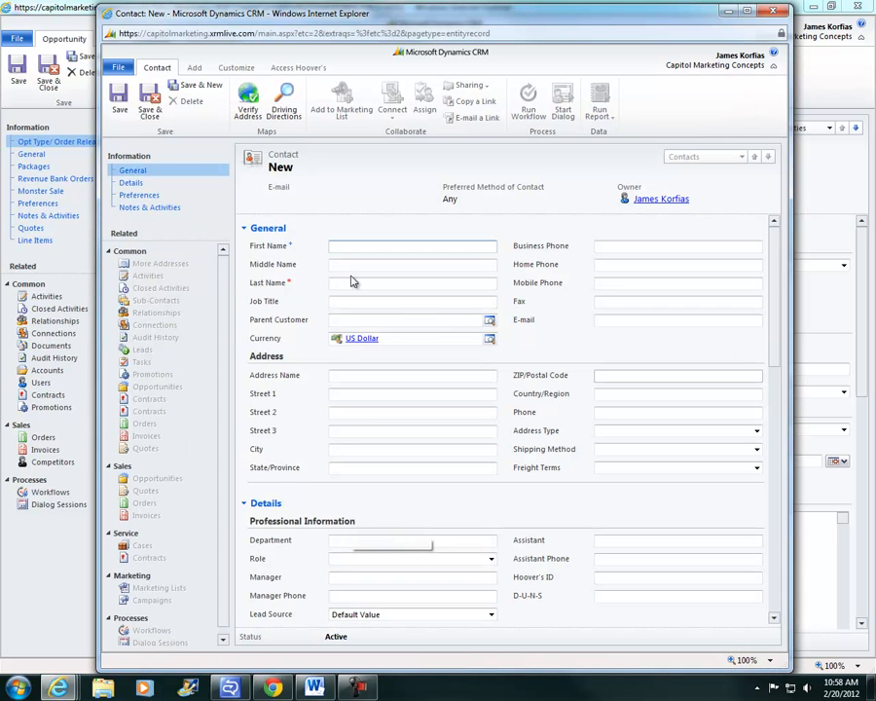
click(363, 282)
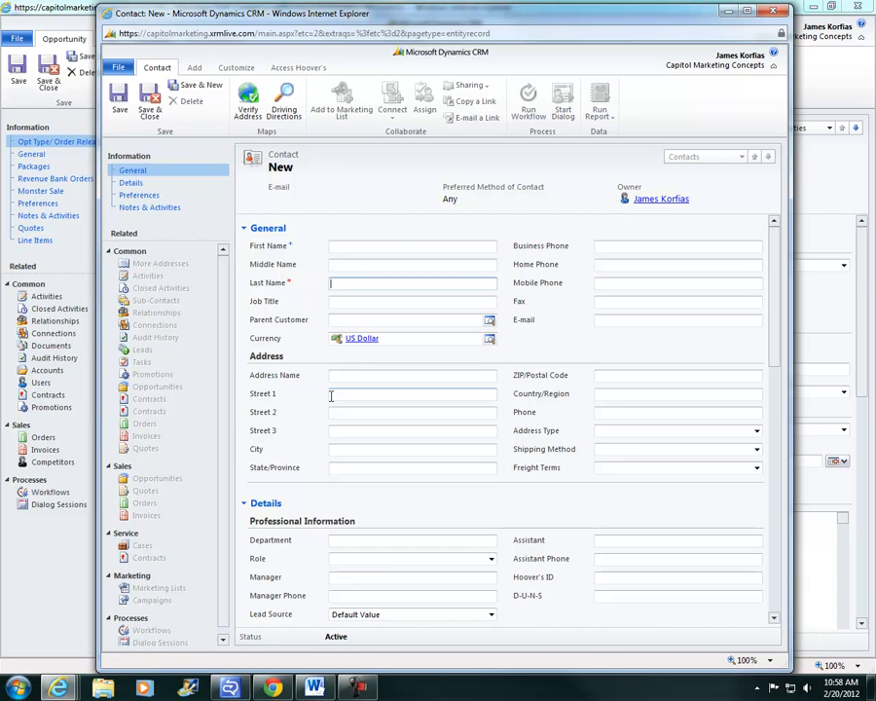
click(150, 101)
click(527, 395)
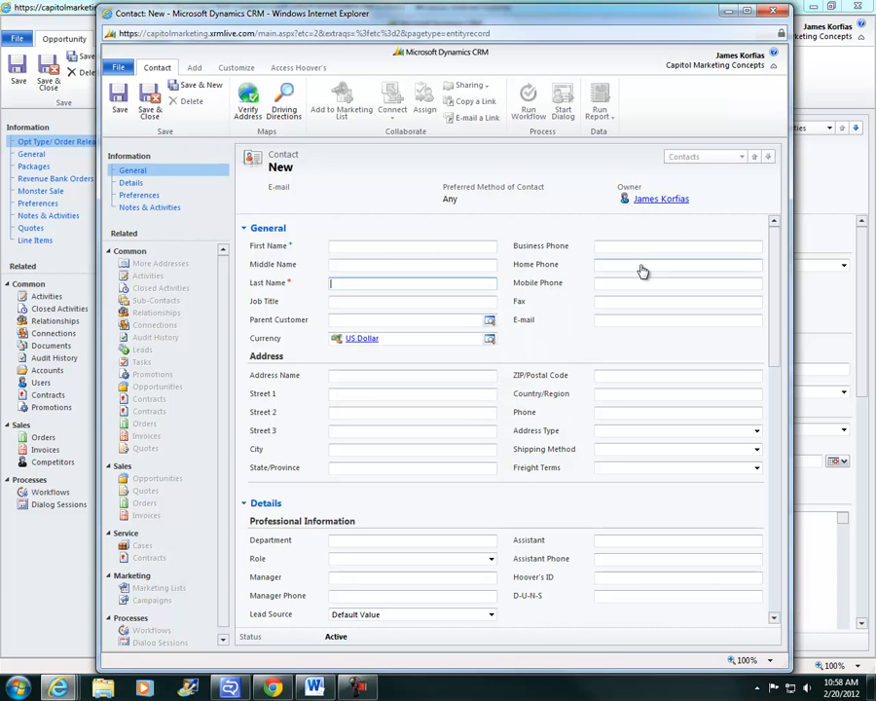
click(773, 12)
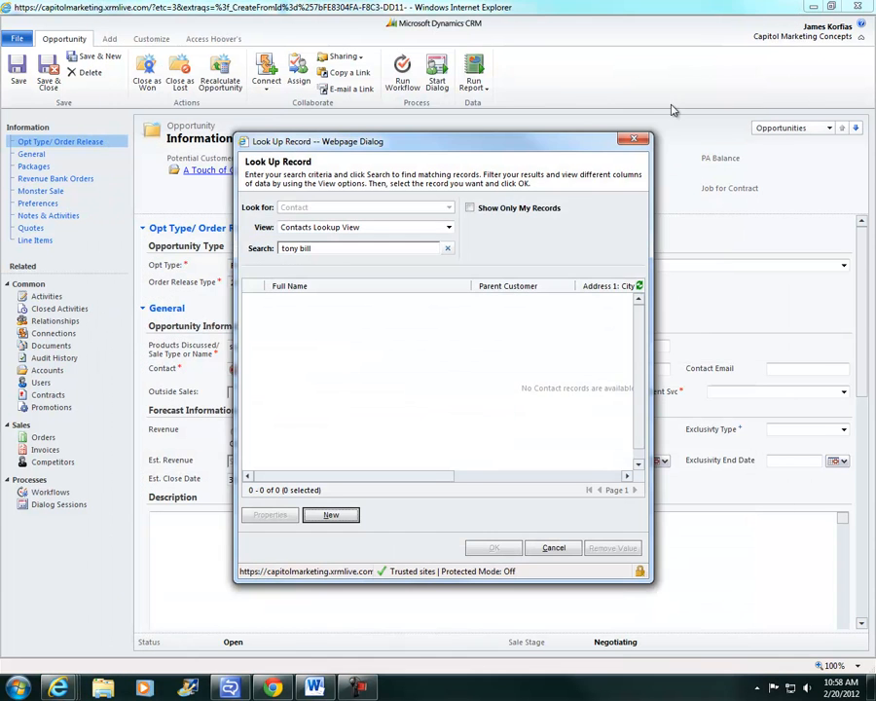
click(634, 142)
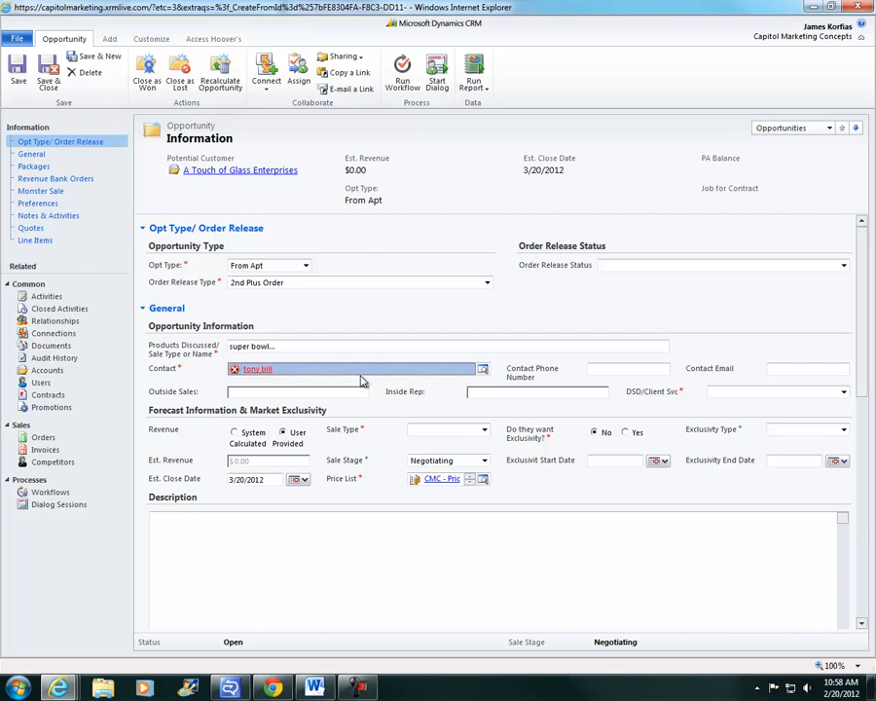
Fill Contact with the existing contact picked from the name suggestions
text(harve)
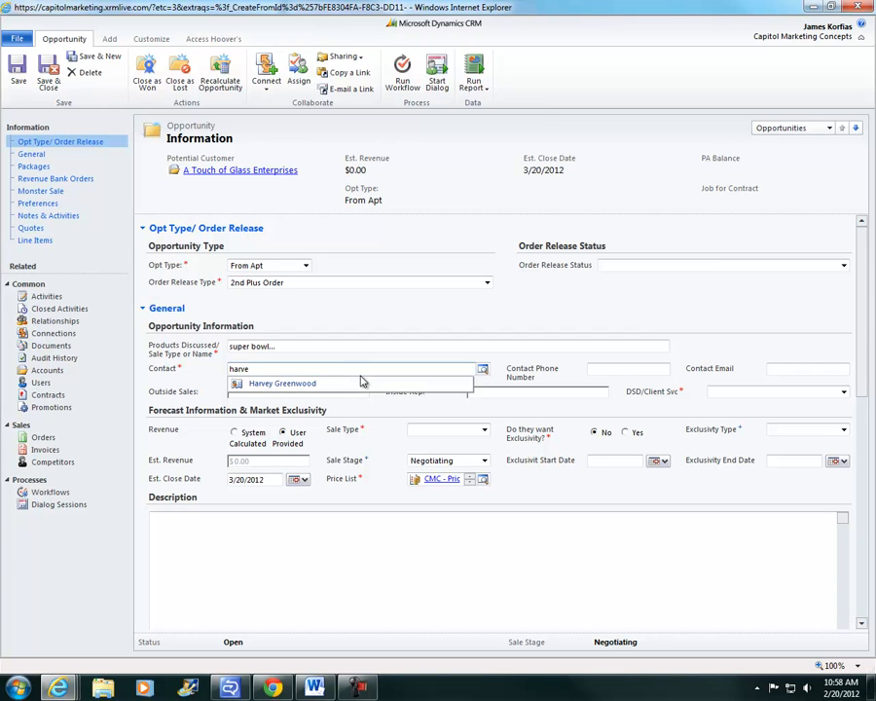
click(346, 384)
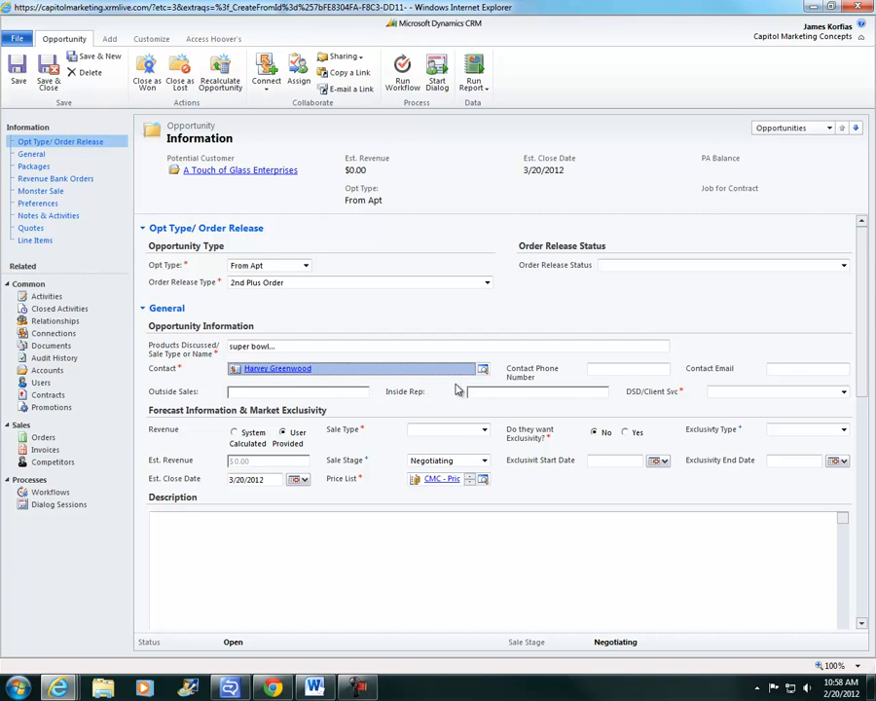
click(718, 392)
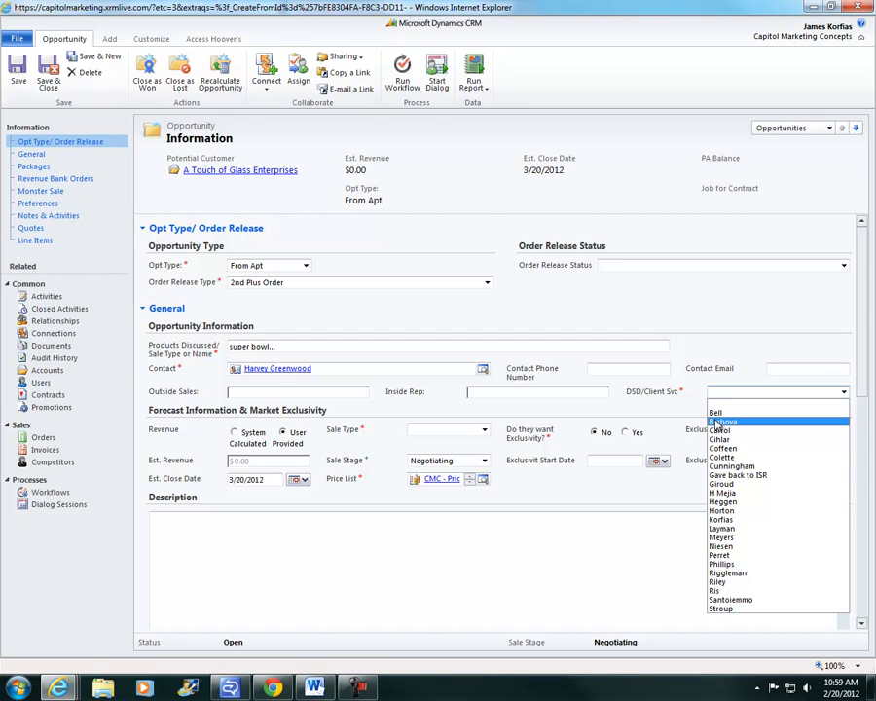
Choose the service rep for DSD/Client Svc
click(714, 519)
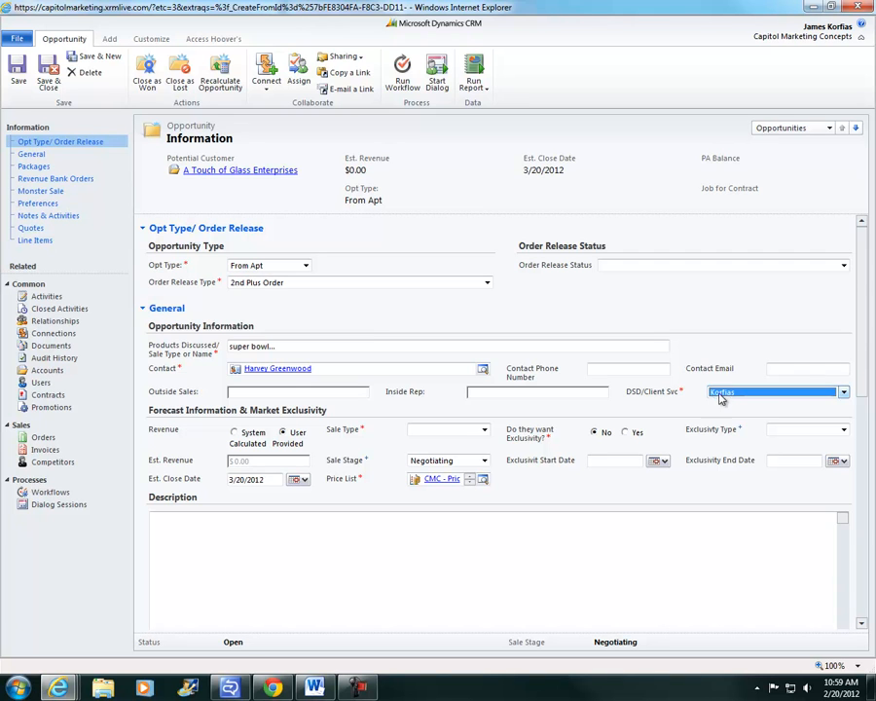
click(713, 391)
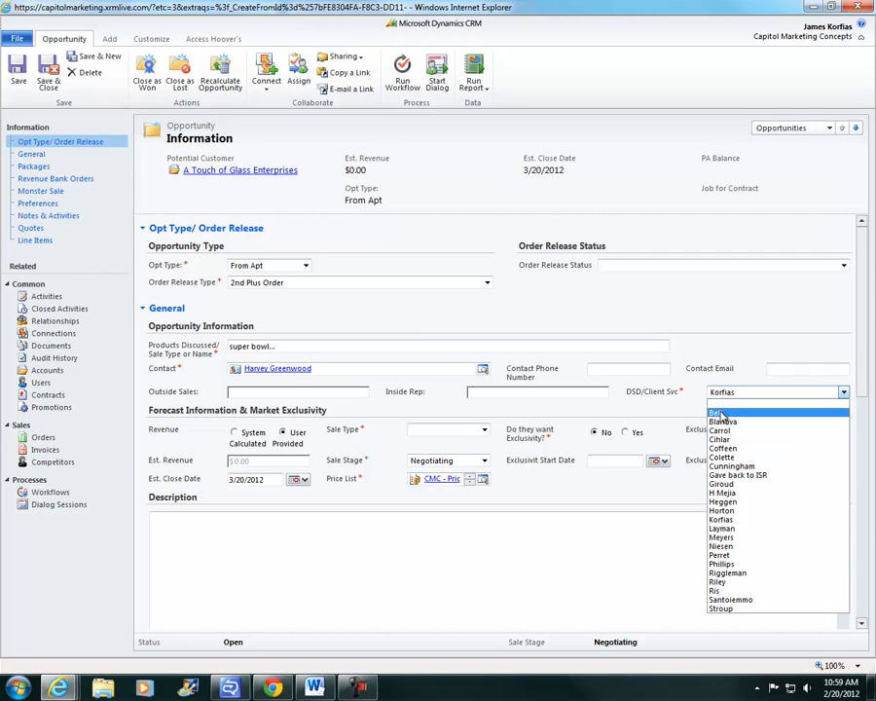
click(721, 520)
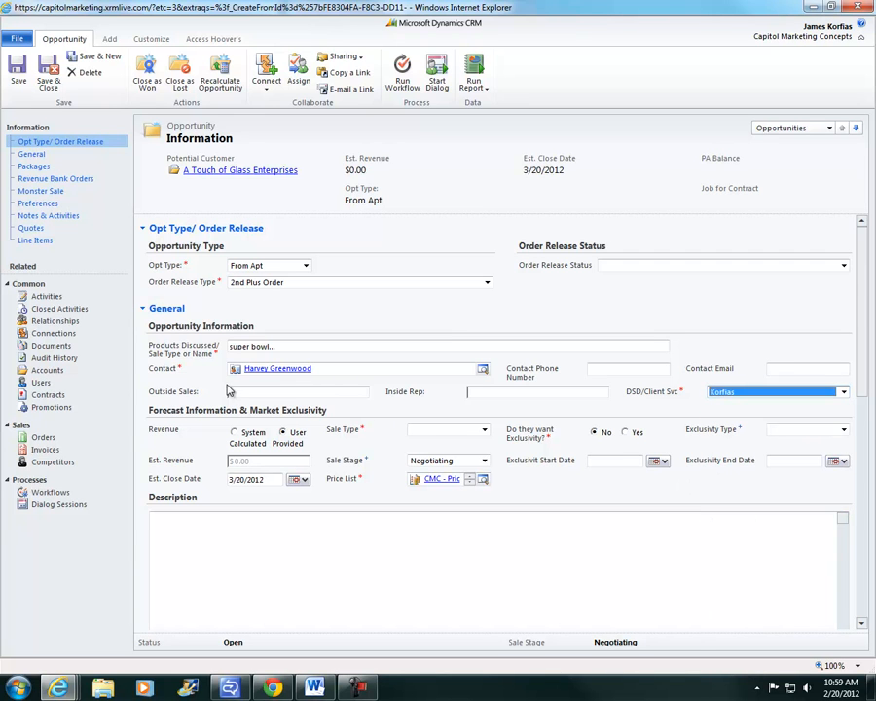
Set Sale Type to Monster Sale and leave Exclusivity Type blank
click(483, 430)
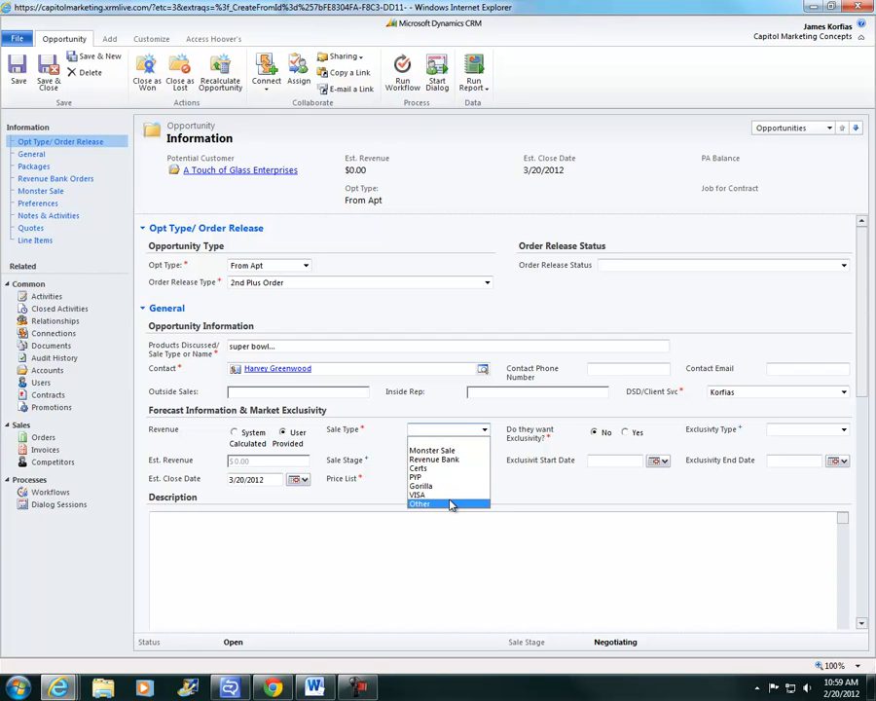
click(450, 451)
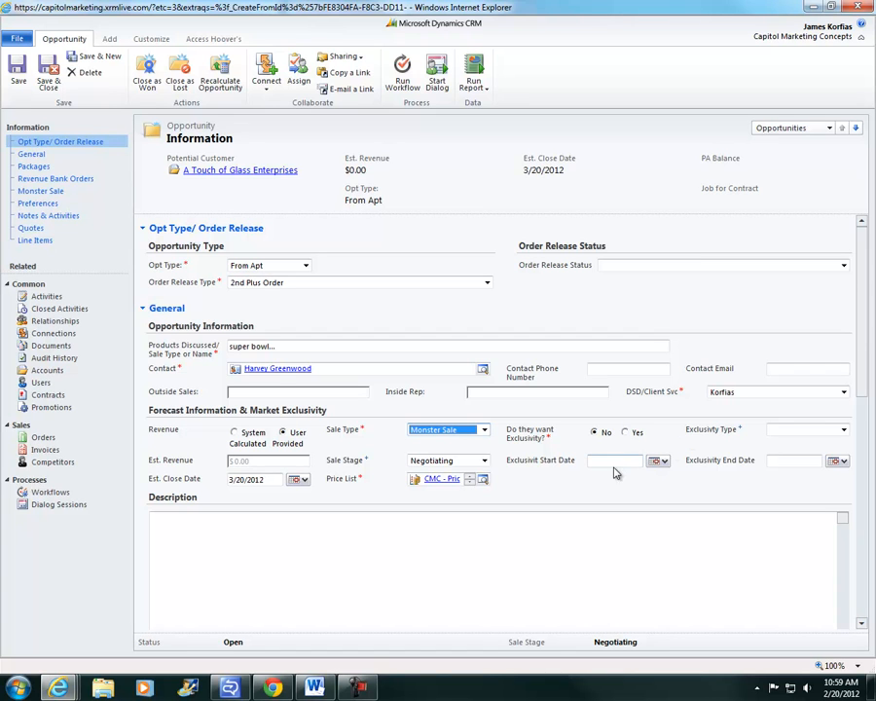
click(769, 432)
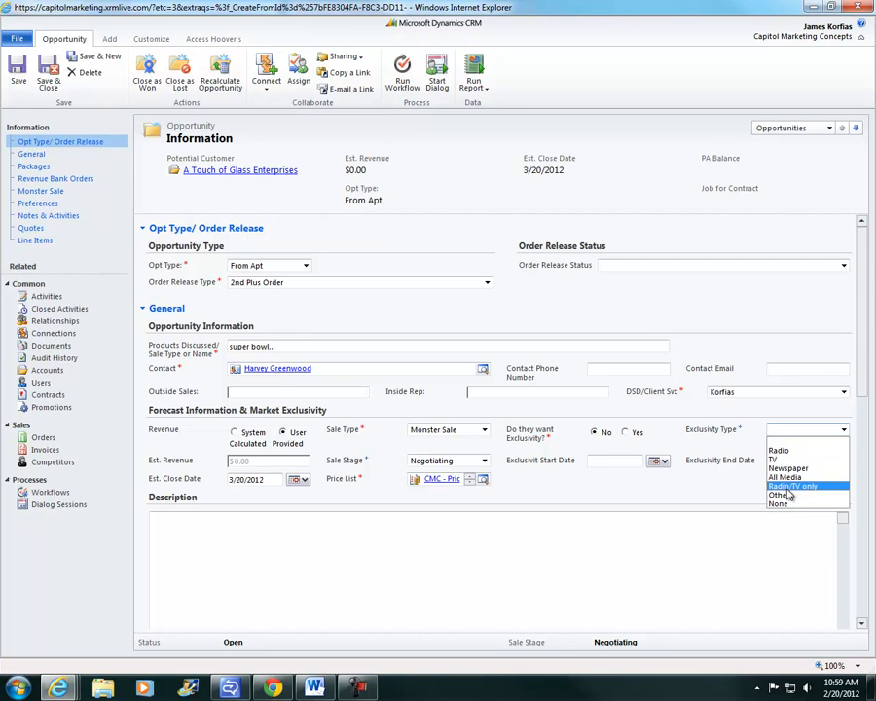
click(514, 536)
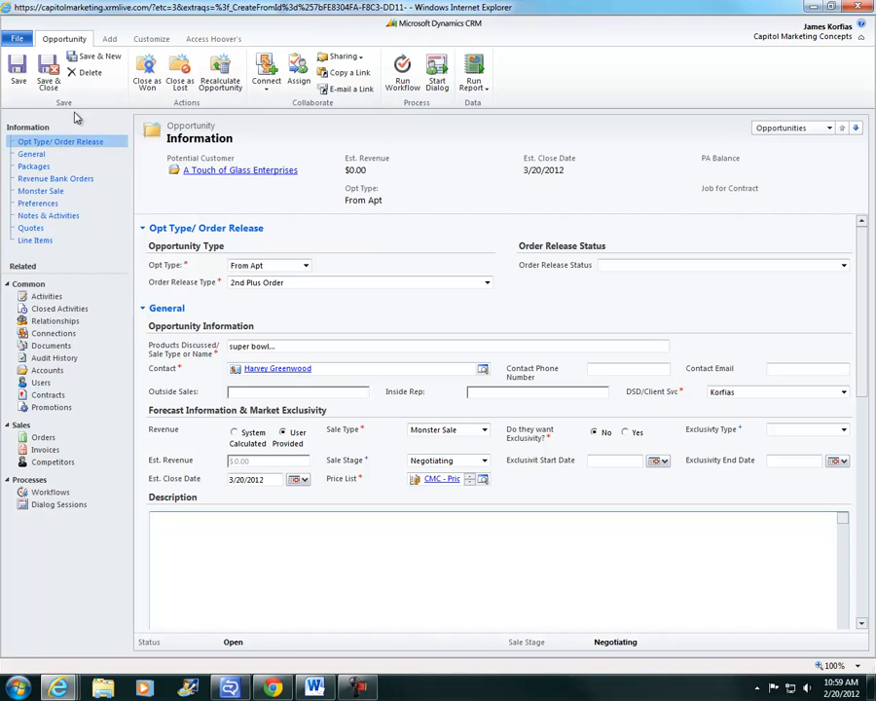
Save the 'super bowl...' opportunity and open the lookup of six on-demand workflows
click(19, 71)
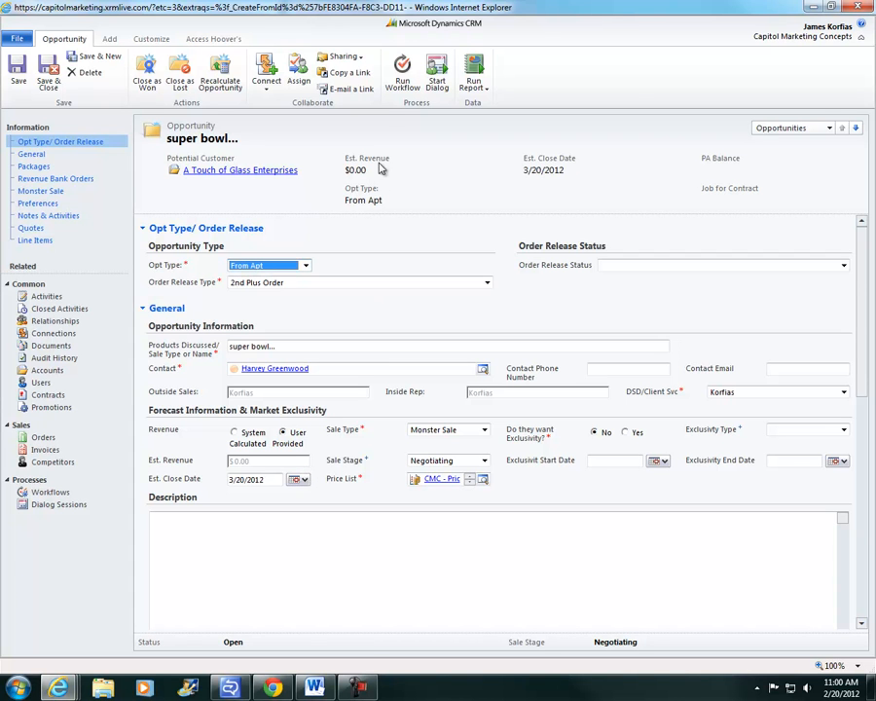
click(402, 76)
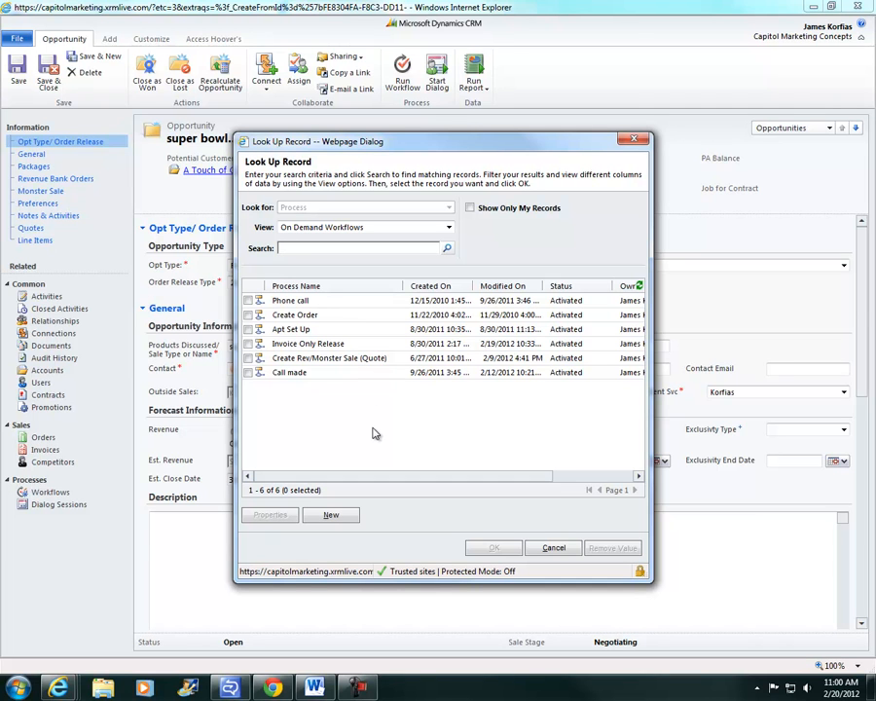
Cancel the workflow lookup and show the Order Release Status choices
click(553, 549)
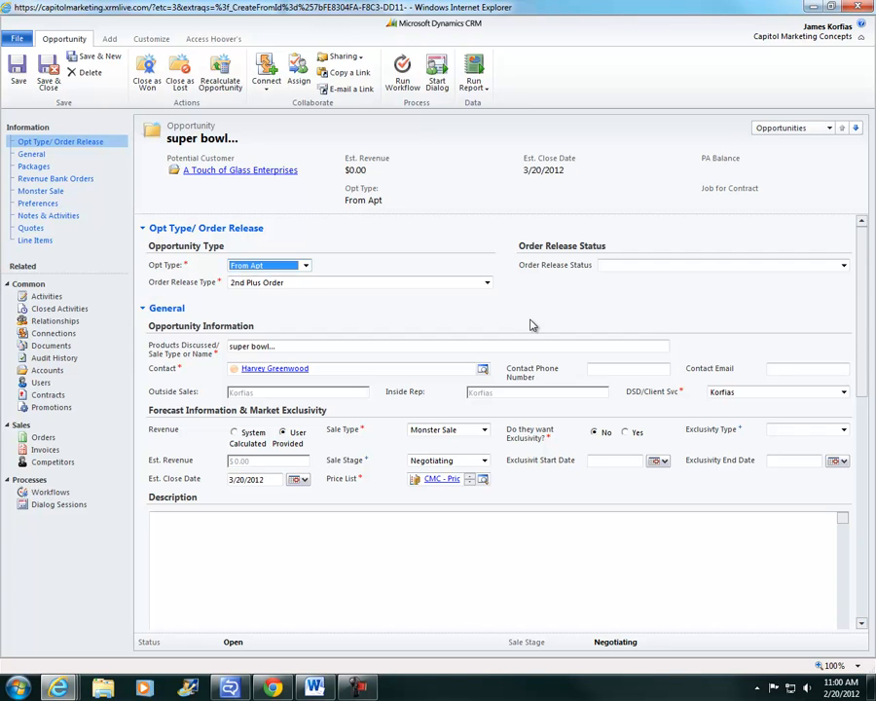
click(640, 267)
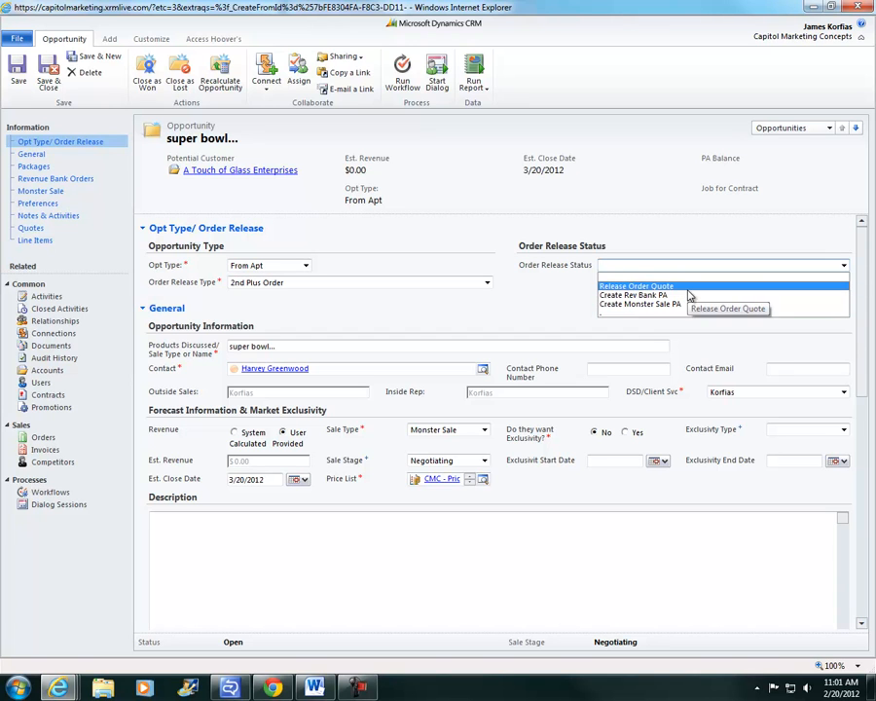
Set Order Release Status to Release Order Quote, save, and go to the Quotes section
click(691, 287)
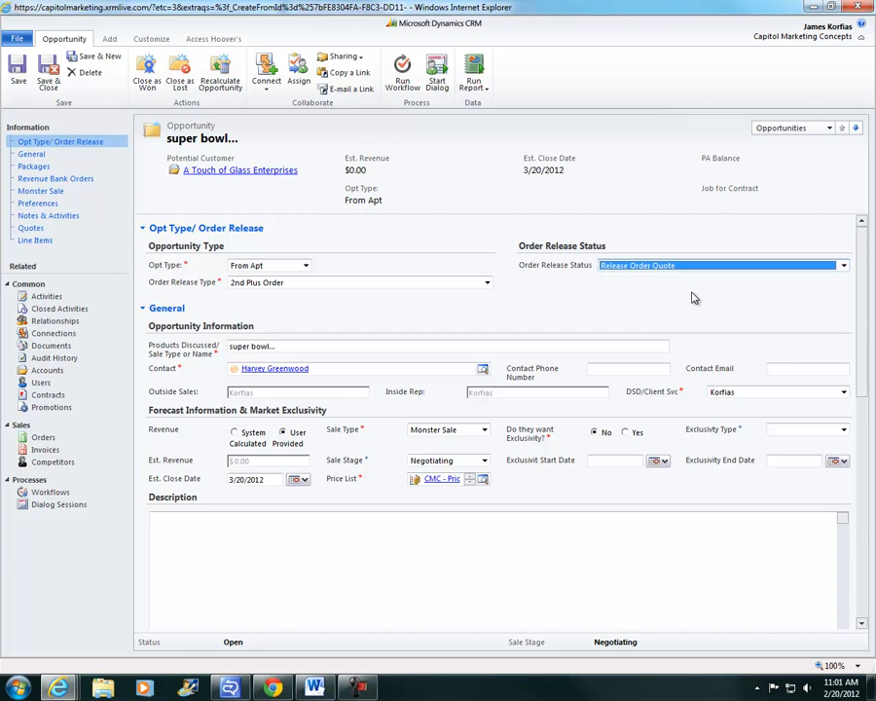
click(23, 78)
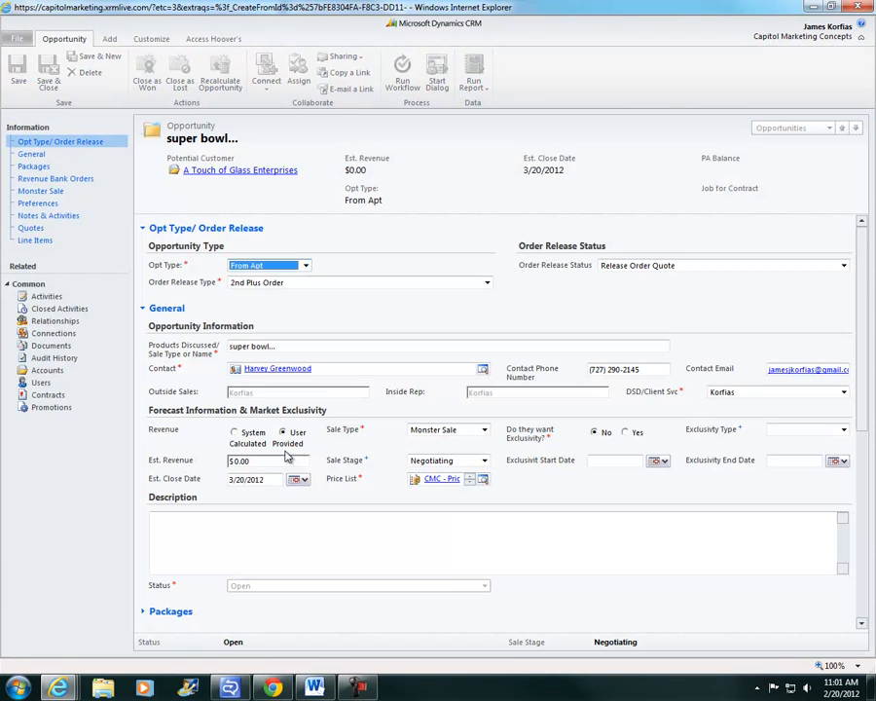
click(31, 227)
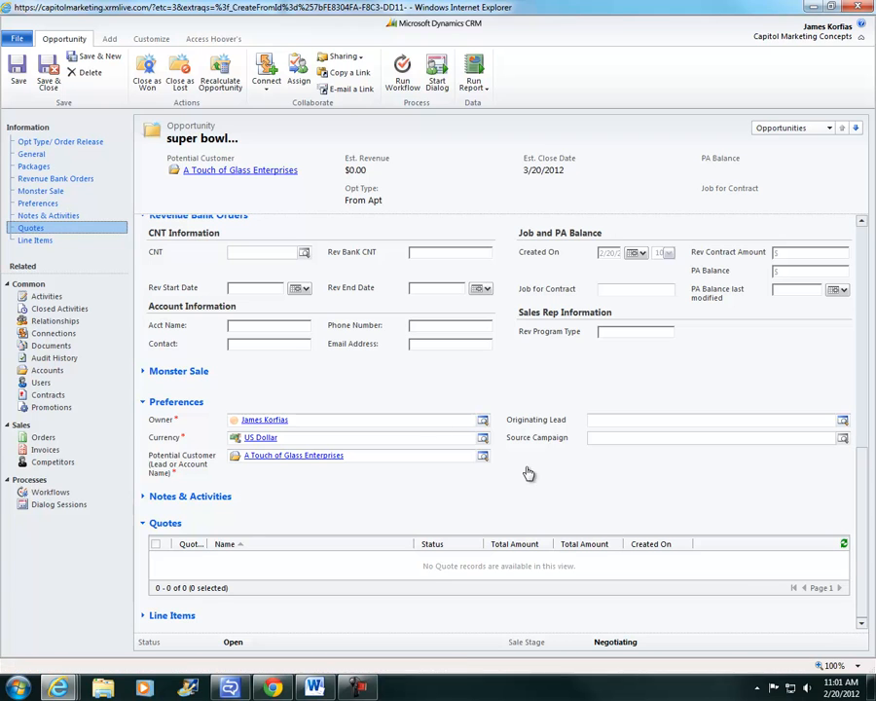
Refresh the opportunity's Quotes grid and select the new Draft 'super bowl...' quote
click(843, 545)
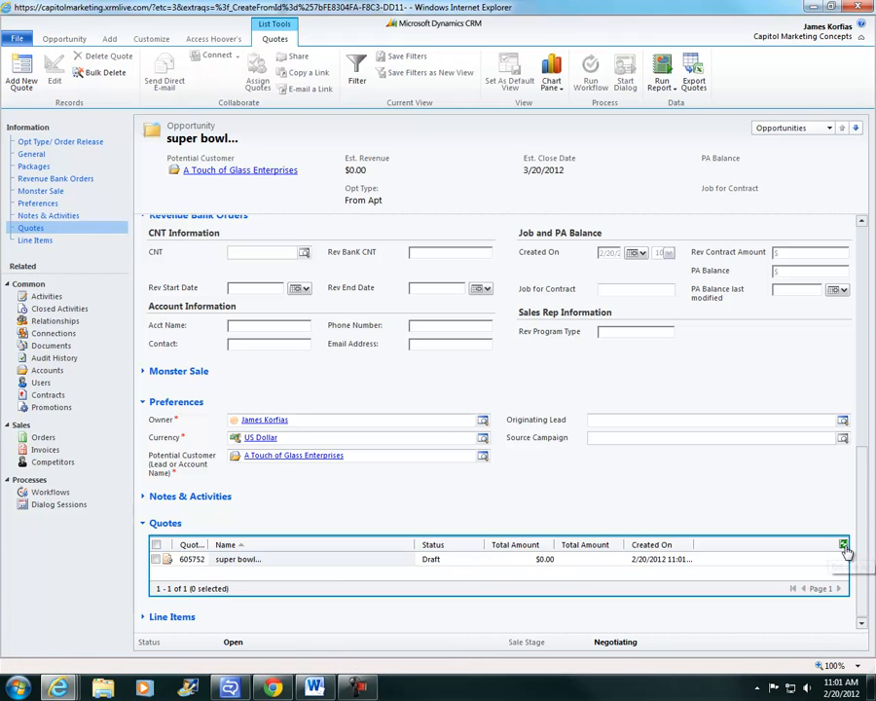
click(268, 563)
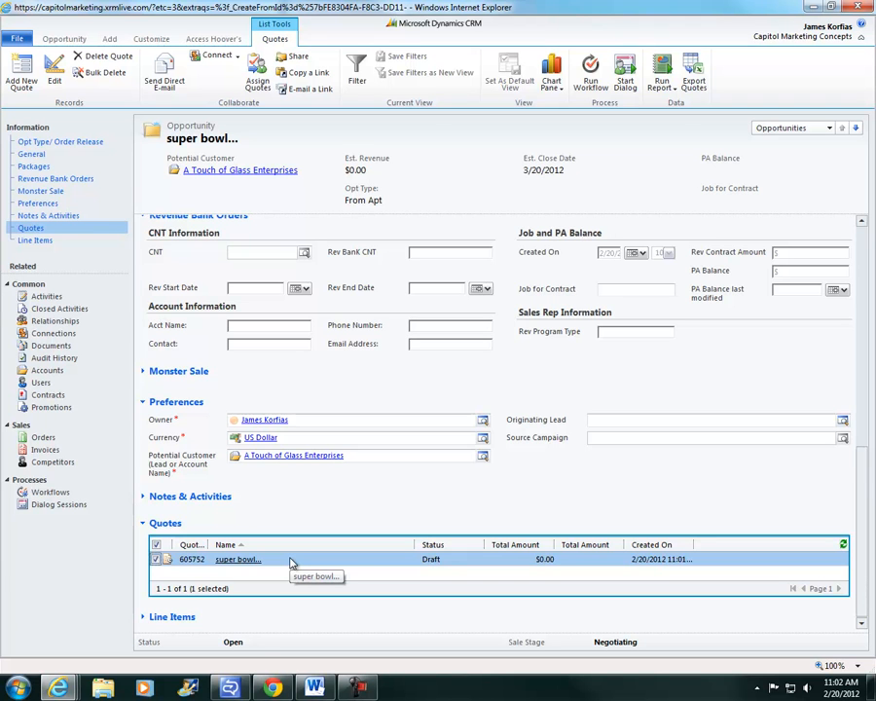
Scroll back up to Opt Type/Order Release and bring up the Order Release Status choices
scroll(290, 562, up, 6)
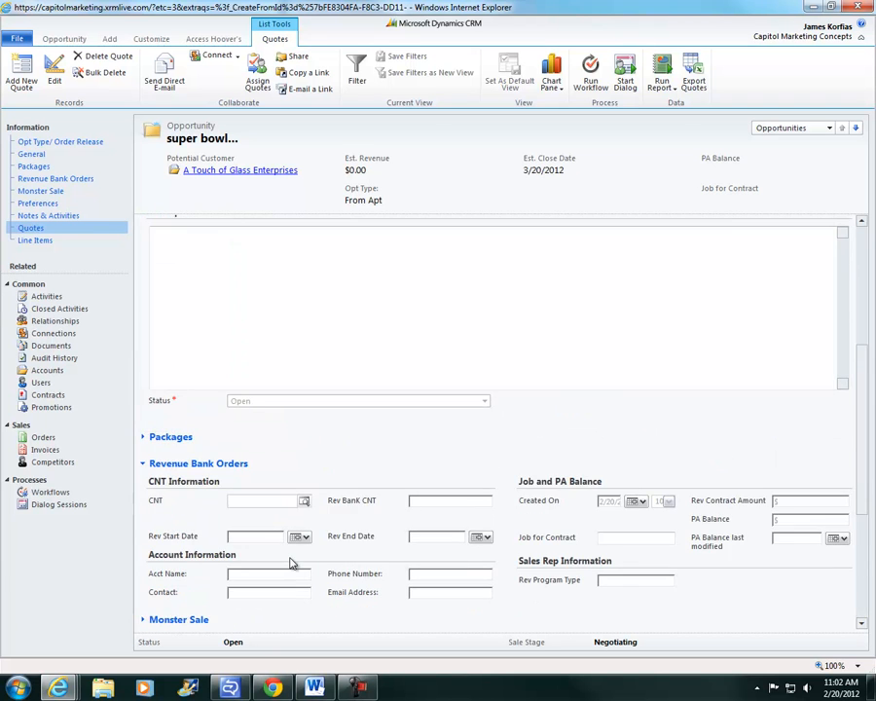
scroll(291, 561, up, 3)
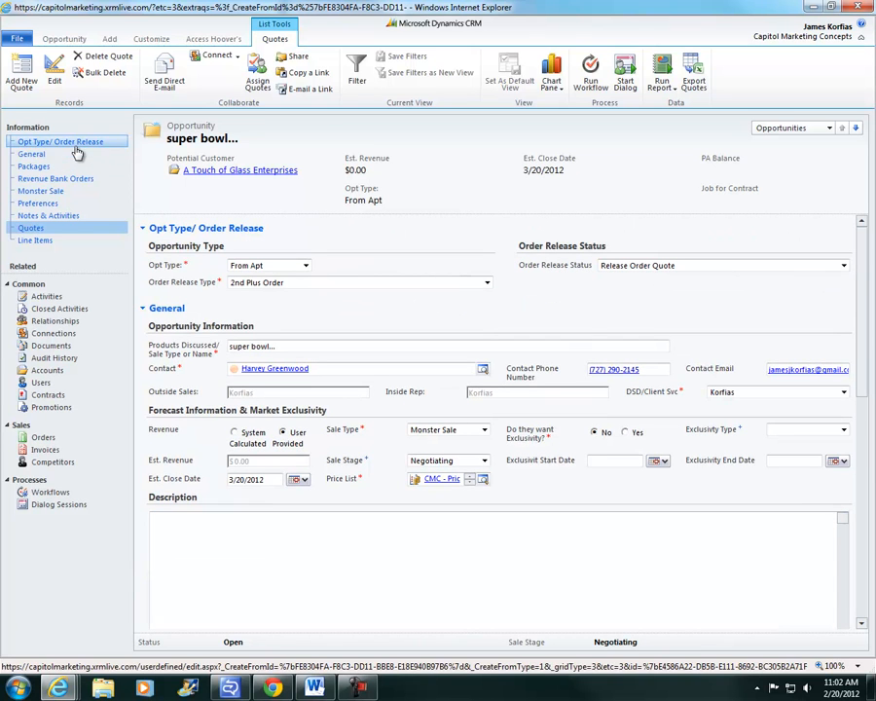
click(628, 266)
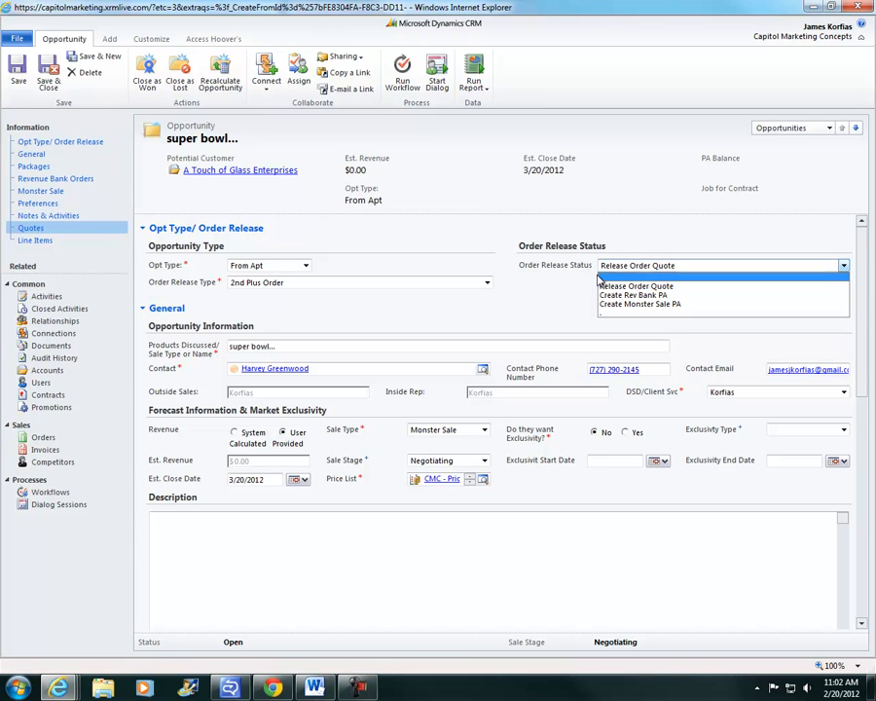
Blank the Order Release Status and save, then set it to Create Rev Bank PA and save again
click(613, 311)
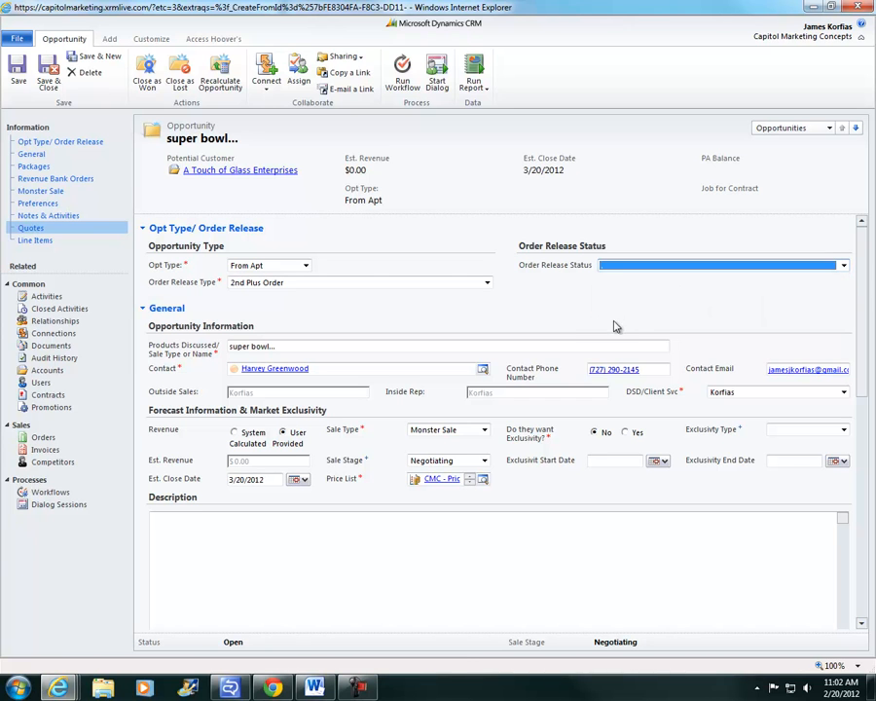
click(32, 228)
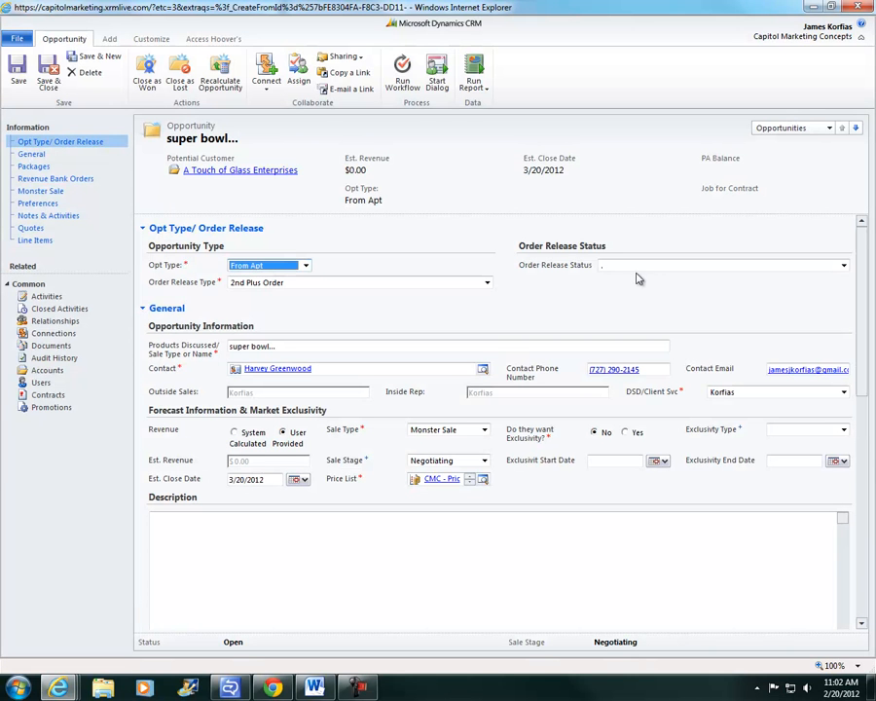
click(638, 269)
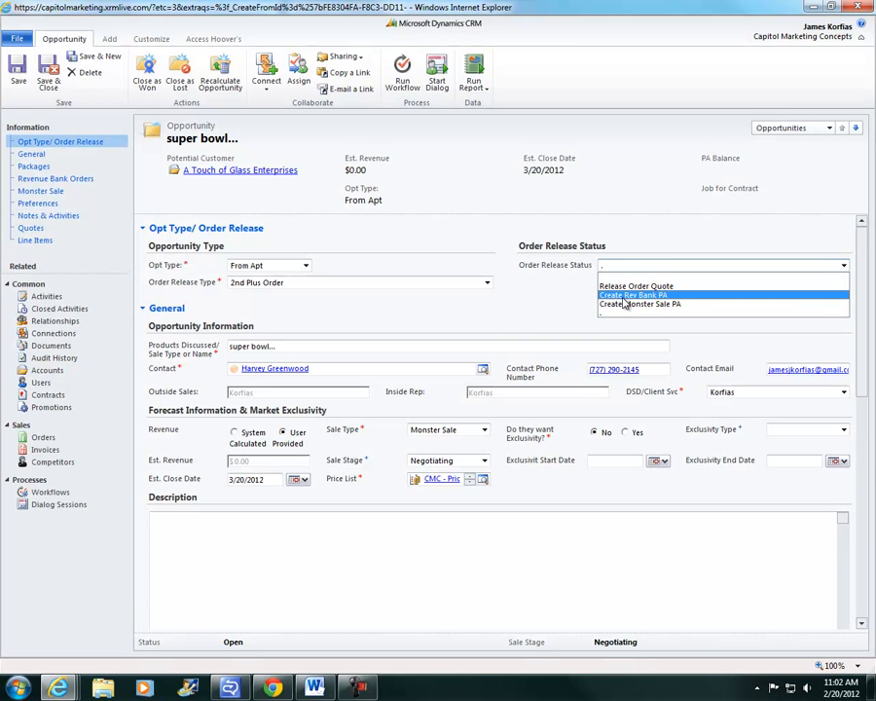
click(628, 295)
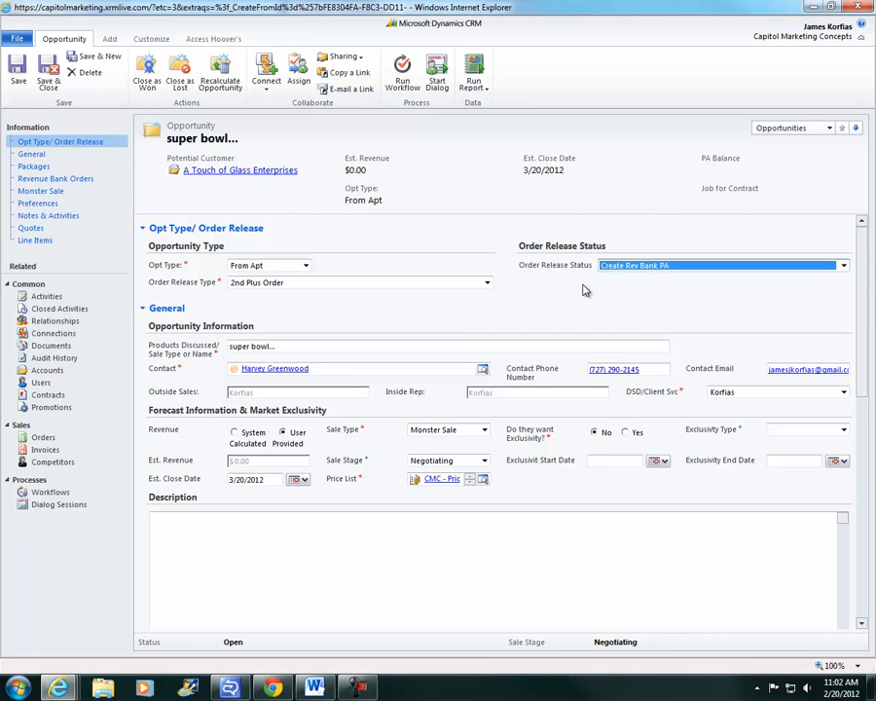
click(19, 79)
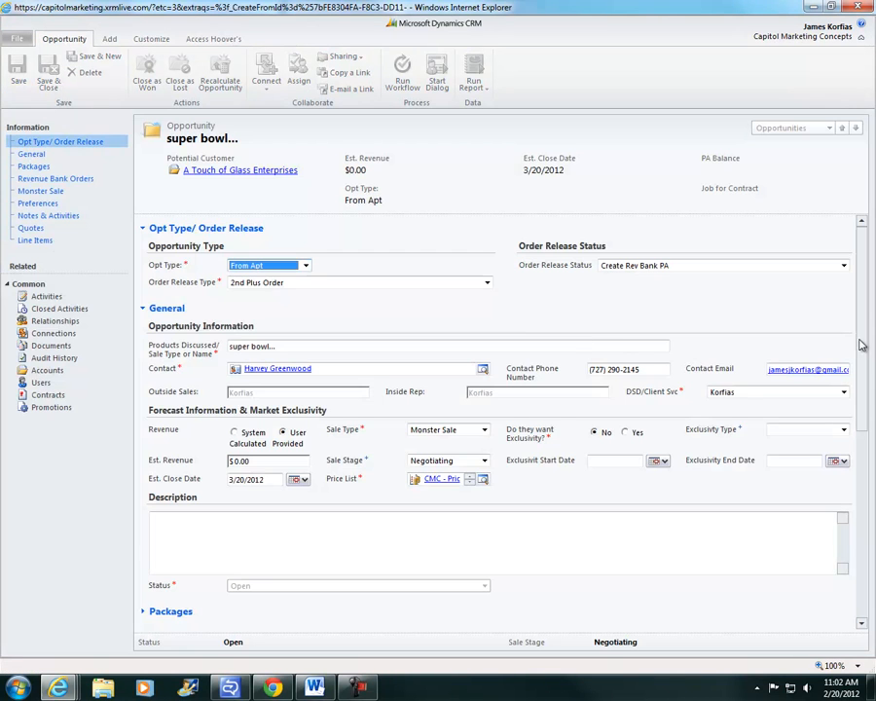
scroll(862, 421, down, 3)
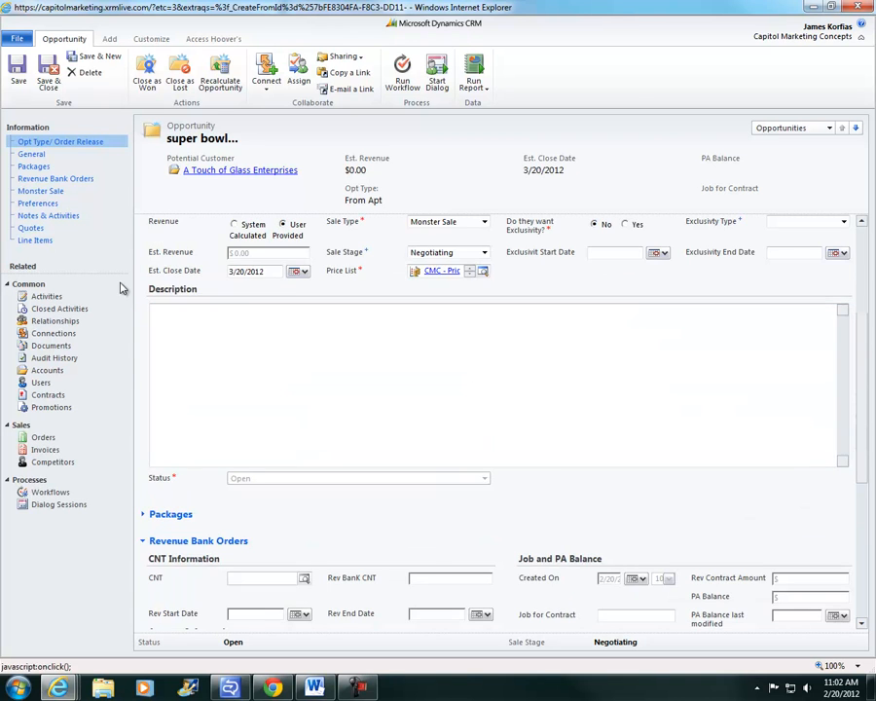
Refresh the quotes, select the new 'Rev Bank PA - super bowl...' draft, and return to Order Release
click(35, 227)
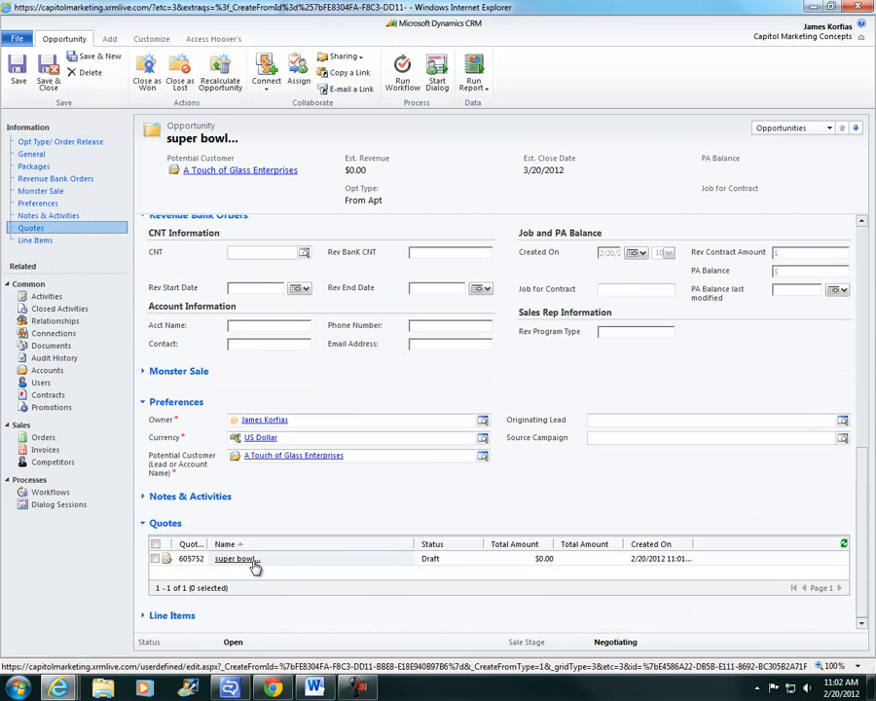
click(845, 546)
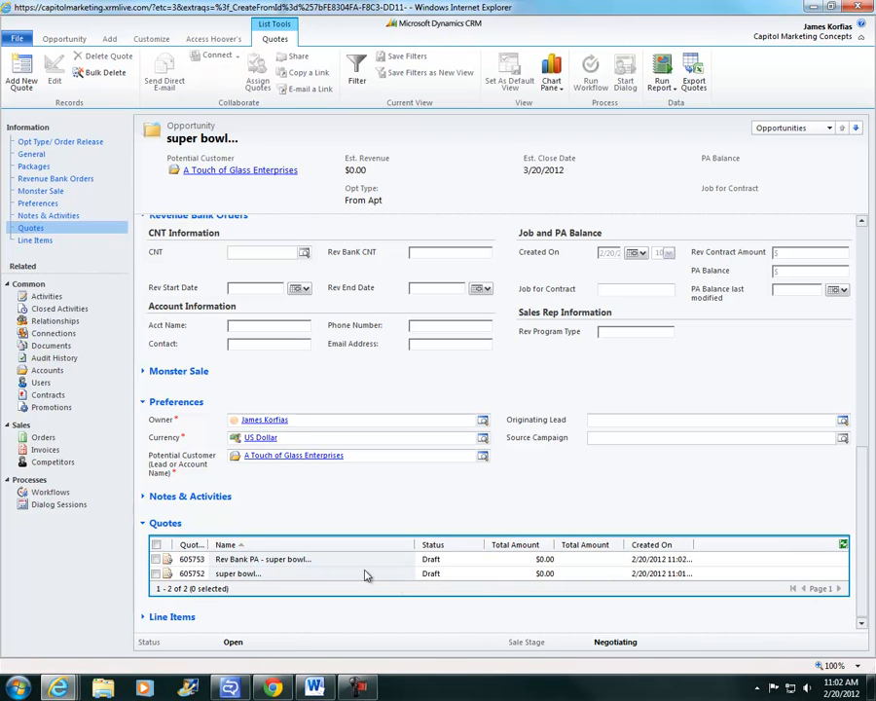
click(322, 562)
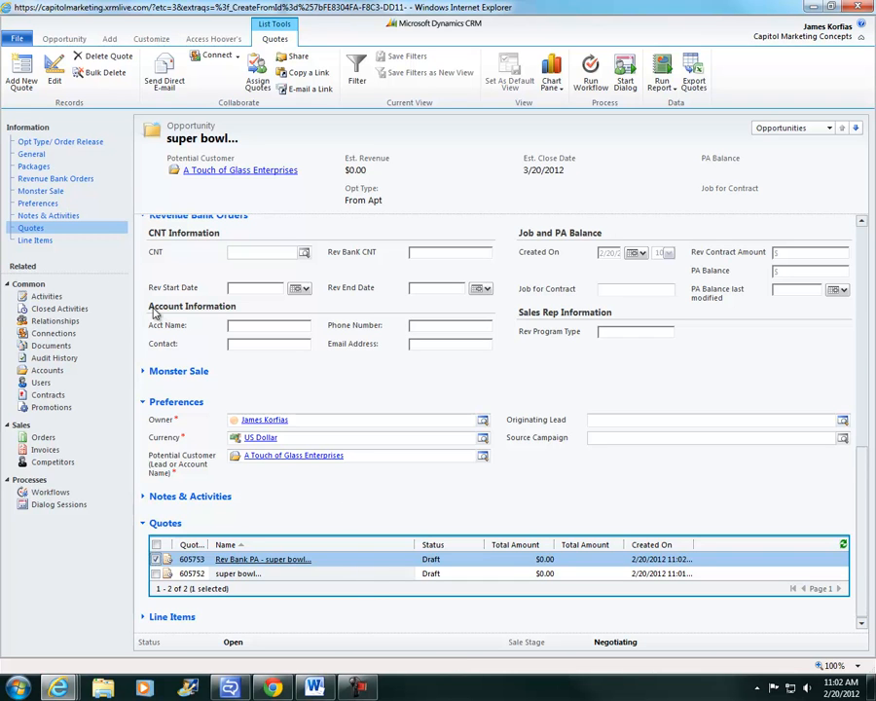
click(62, 142)
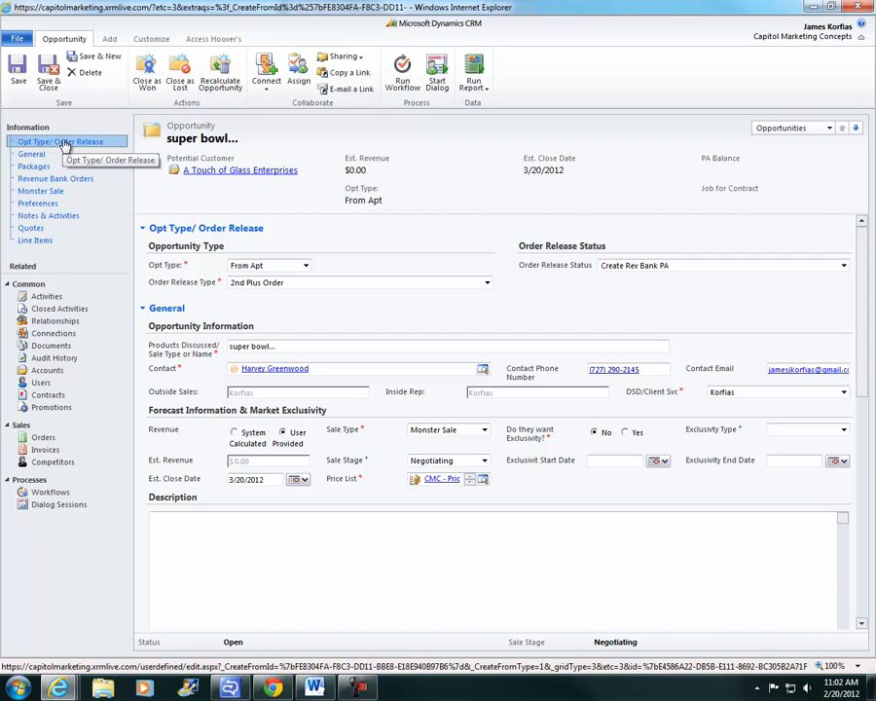
Blank and save Order Release Status, then save it as Create Monster Sale PA and go to Quotes
click(616, 267)
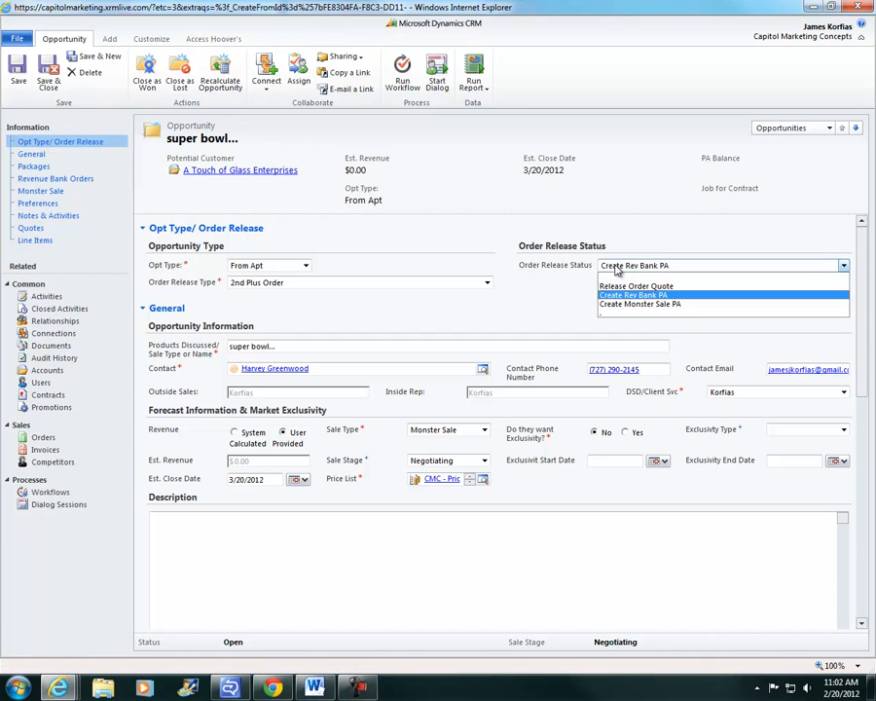
click(608, 313)
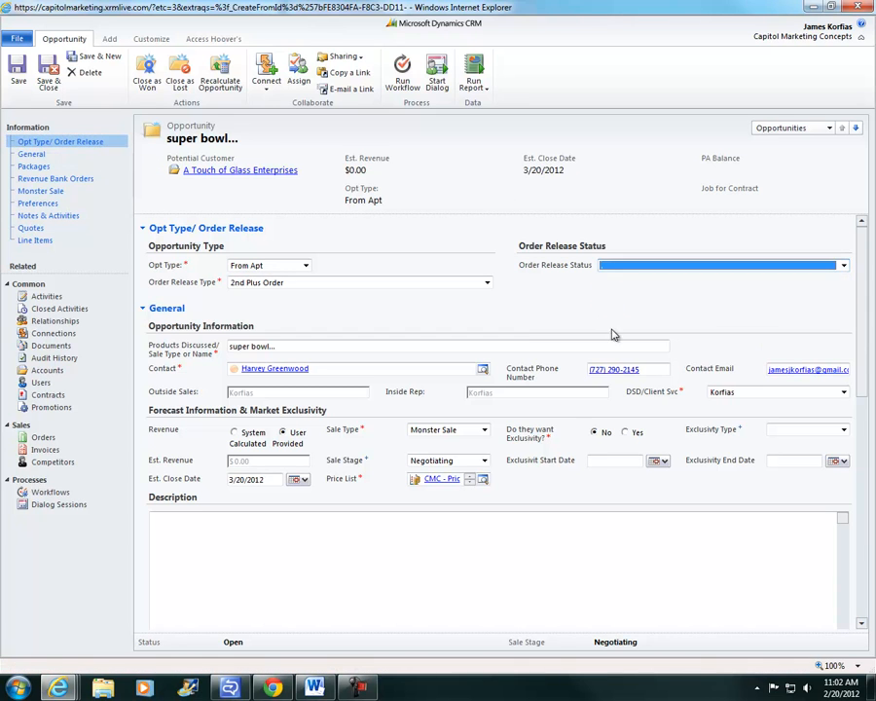
click(17, 70)
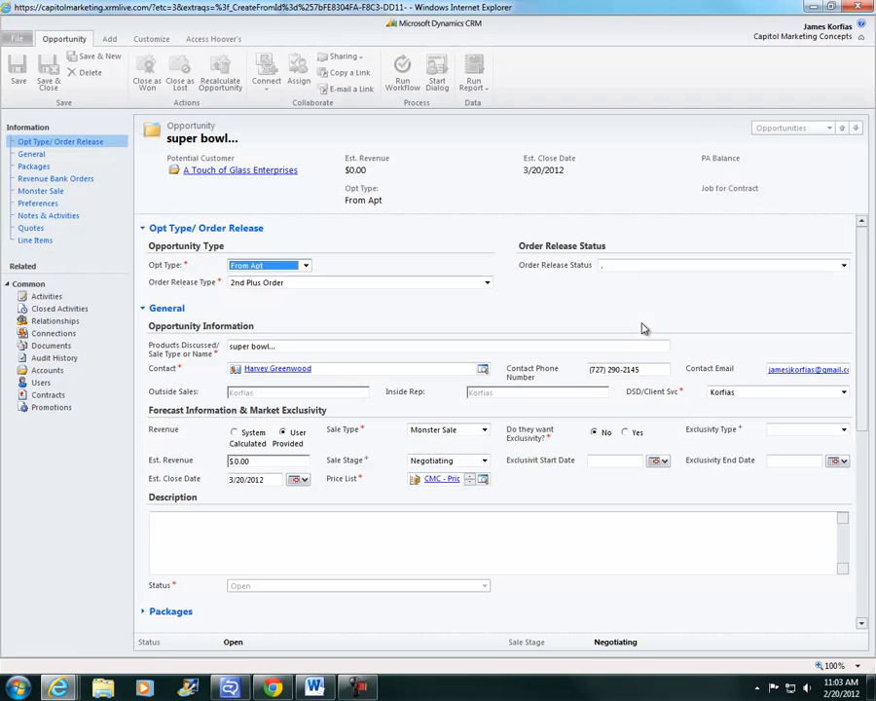
click(638, 267)
click(641, 303)
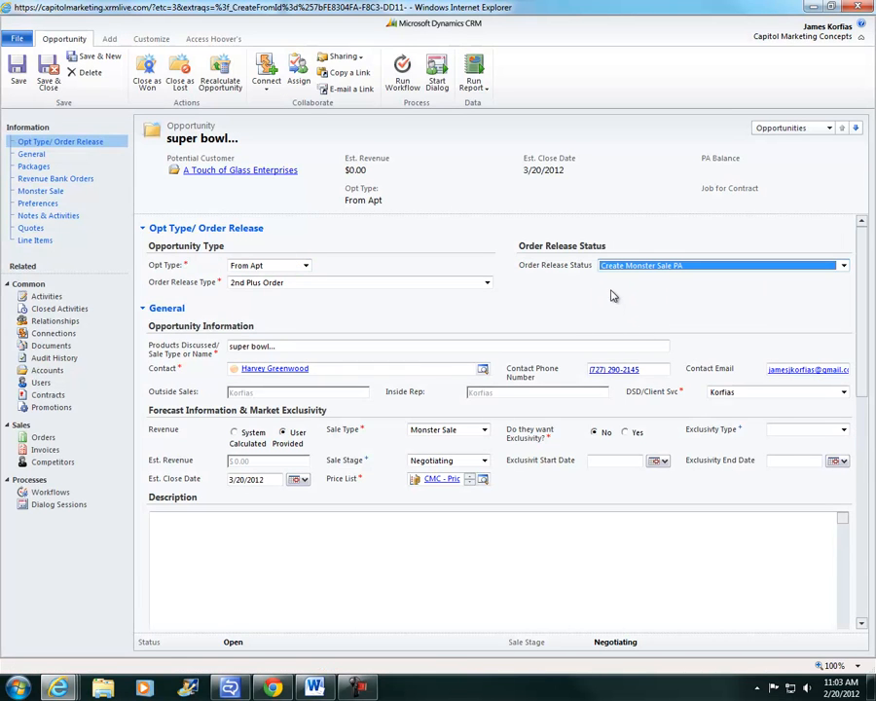
click(17, 78)
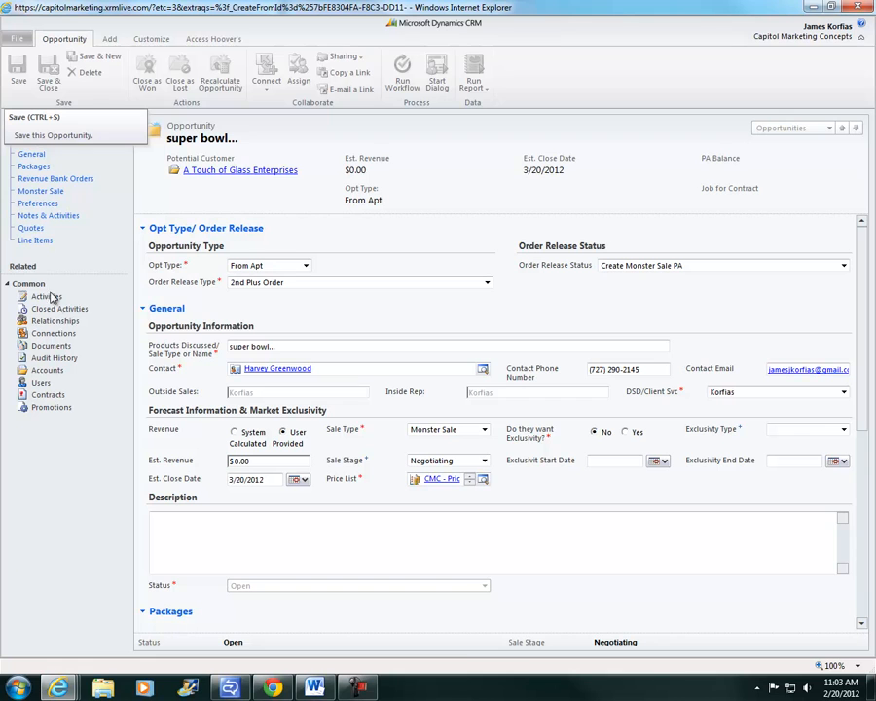
click(32, 229)
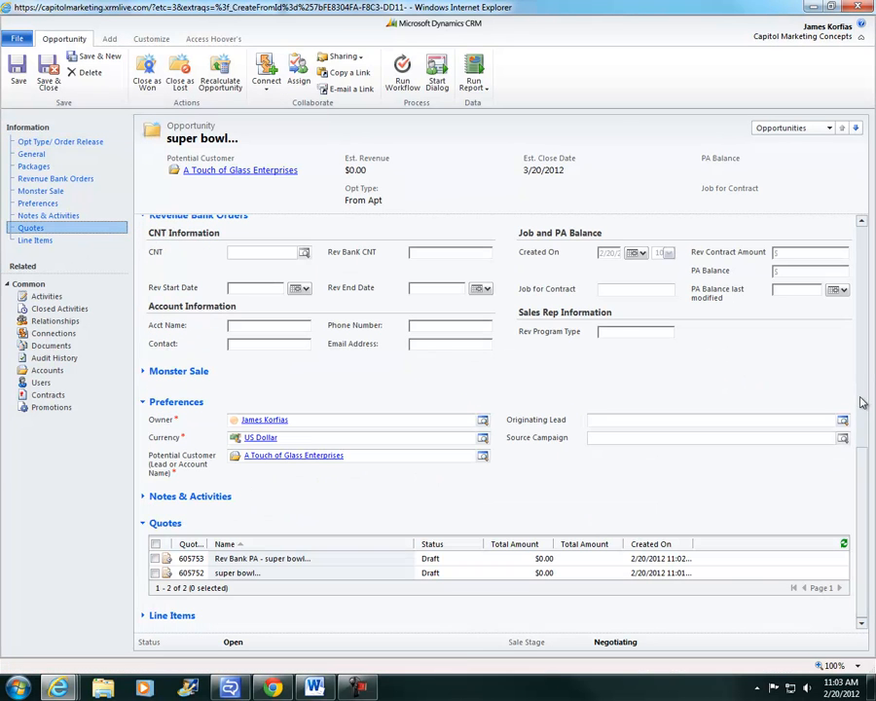
Reload the Quotes subgrid until the third draft, 'Monster Sale PA - super bowl...', appears, and select it
click(843, 546)
click(843, 546)
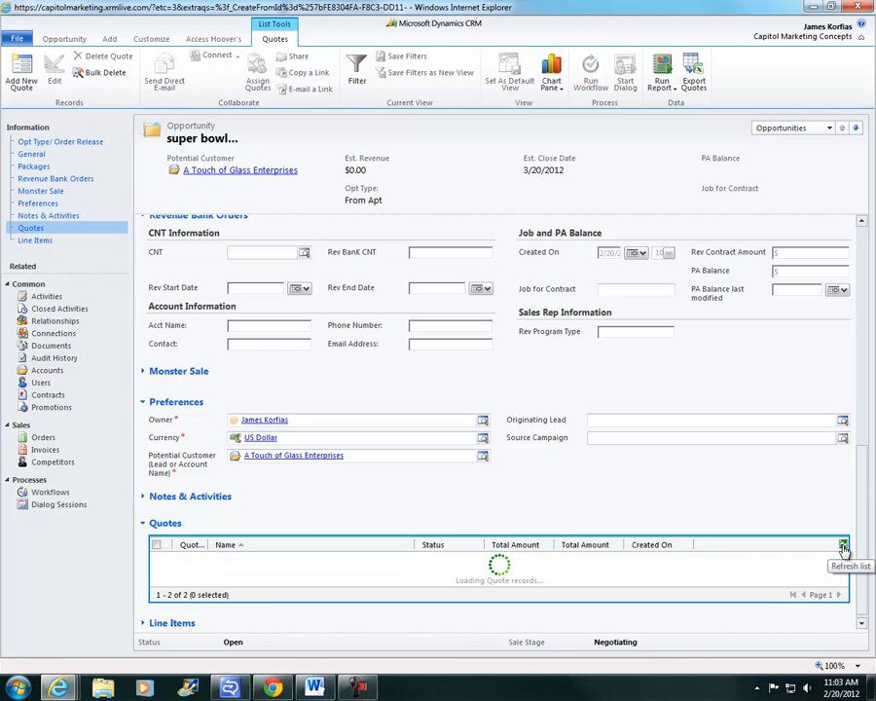
click(843, 545)
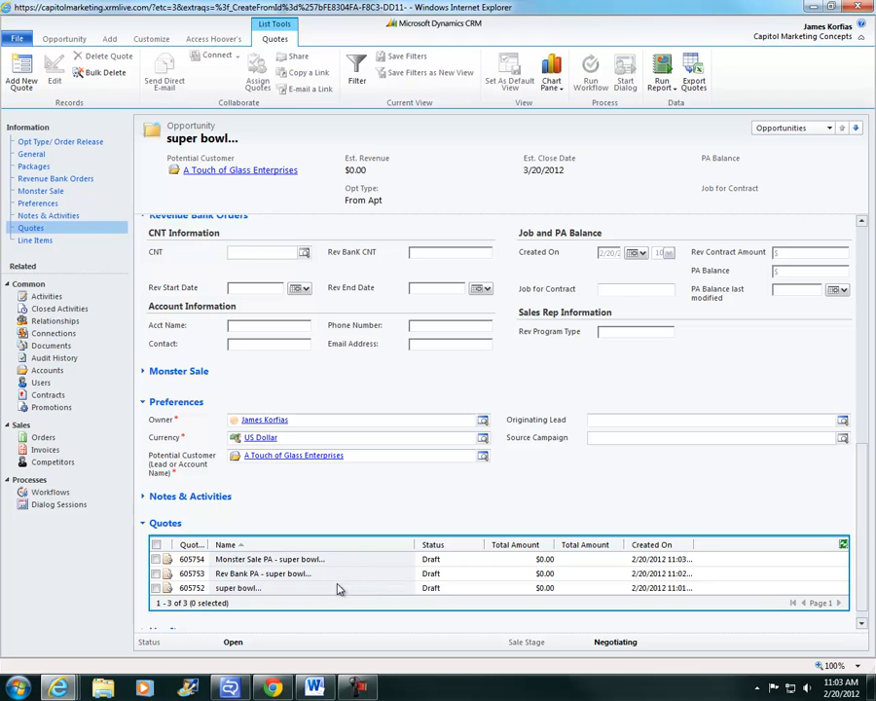
click(343, 563)
On the Monster Sale PA quote, set Payment Terms Net 10 and Ready to Release (Quote), then attempt a save
double_click(343, 562)
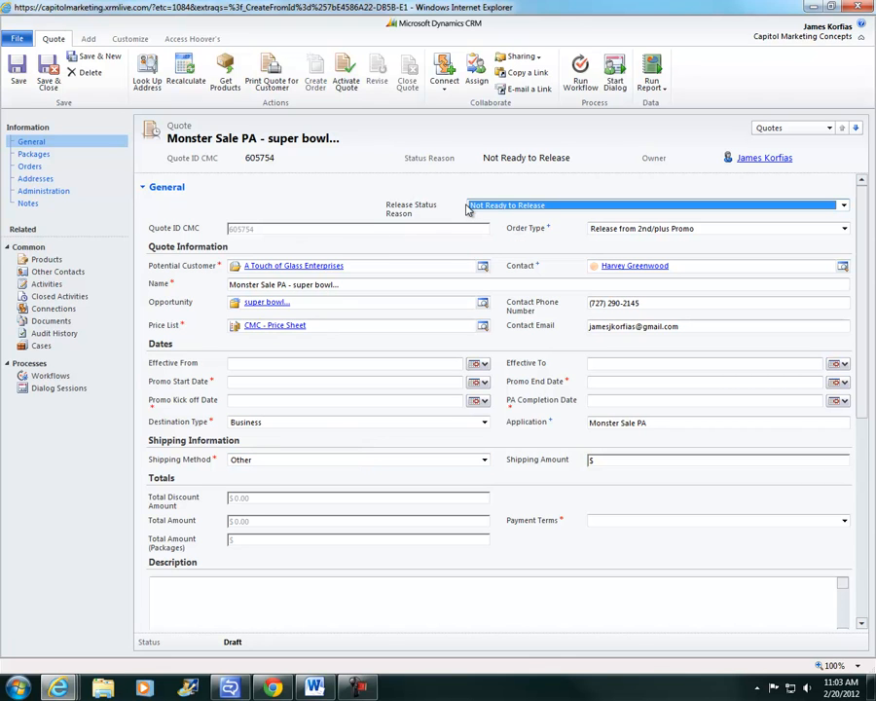
click(652, 529)
click(616, 578)
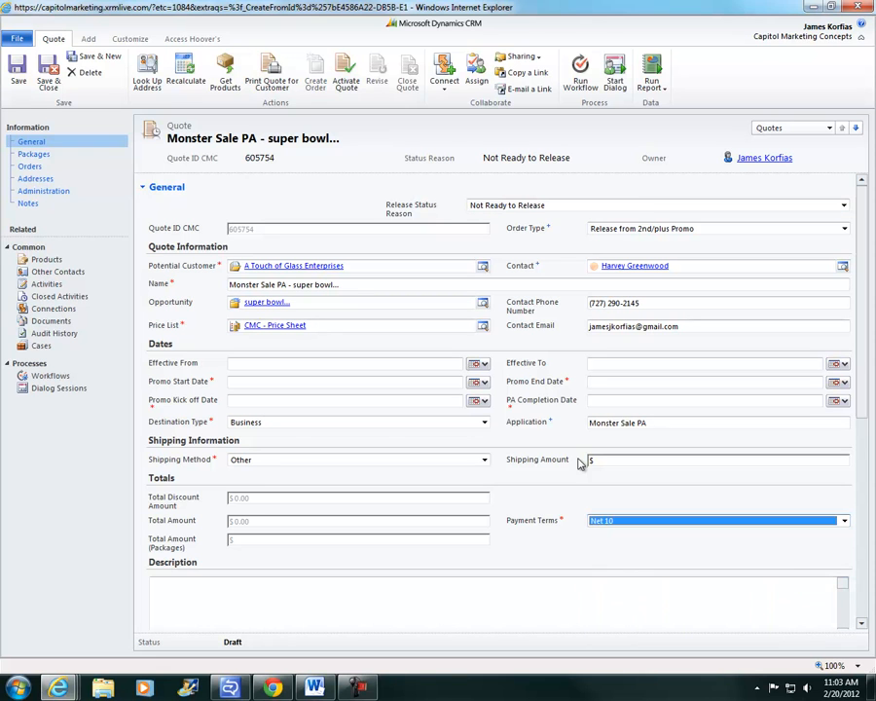
click(527, 205)
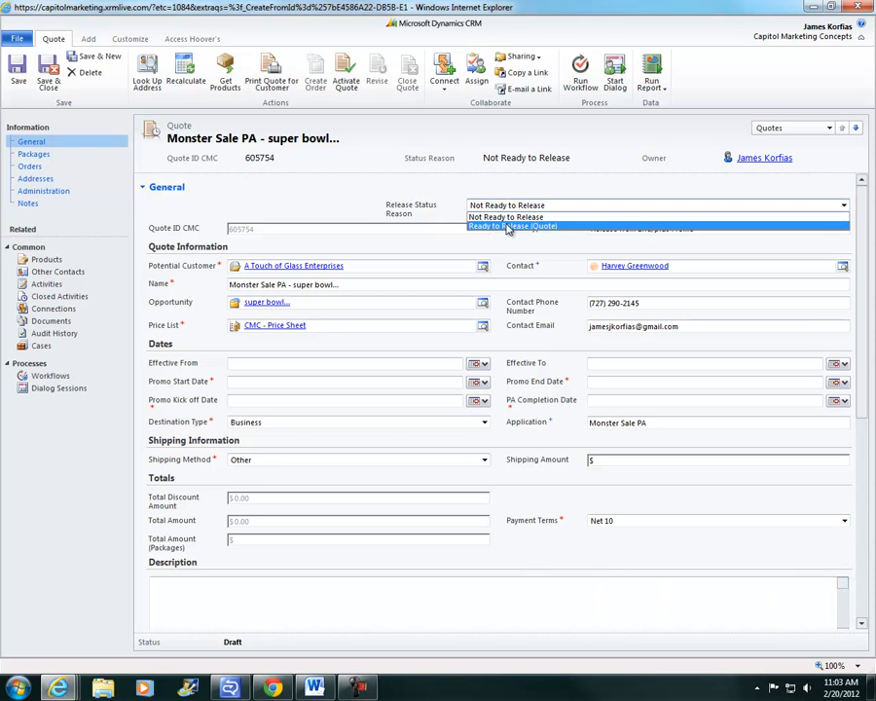
click(512, 225)
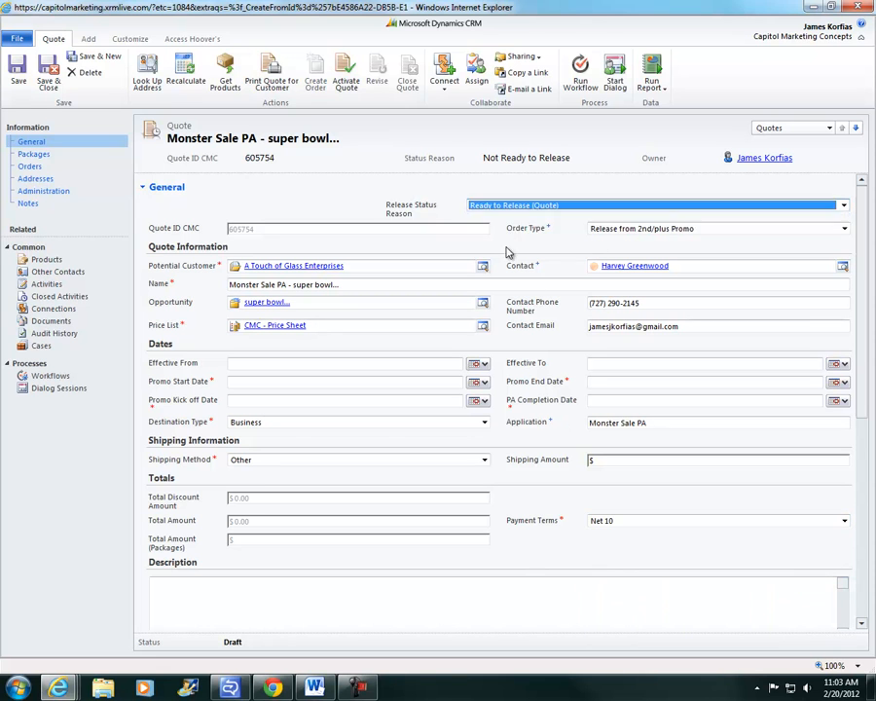
click(18, 83)
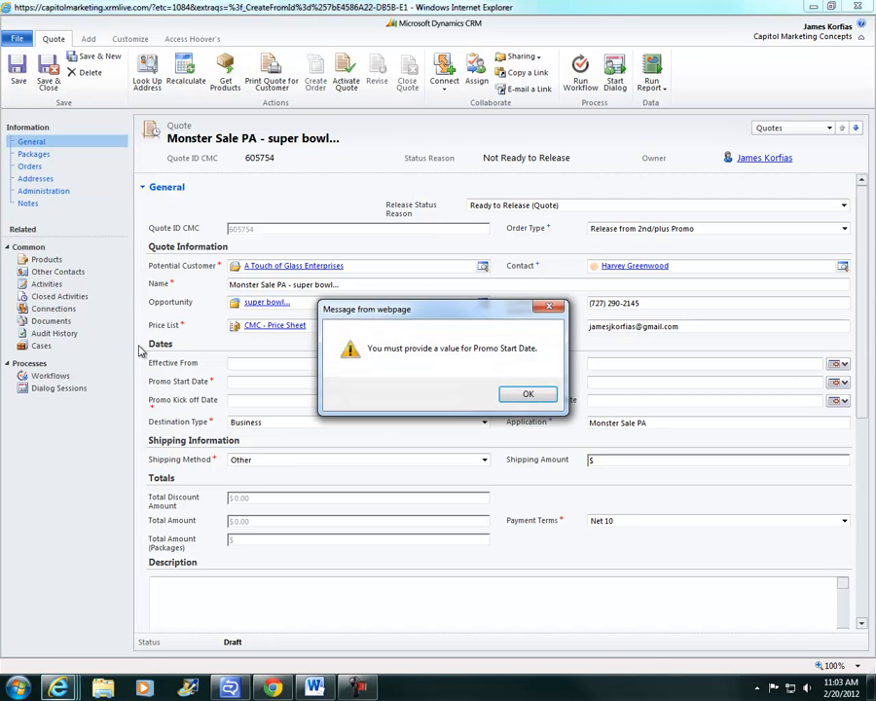
click(516, 394)
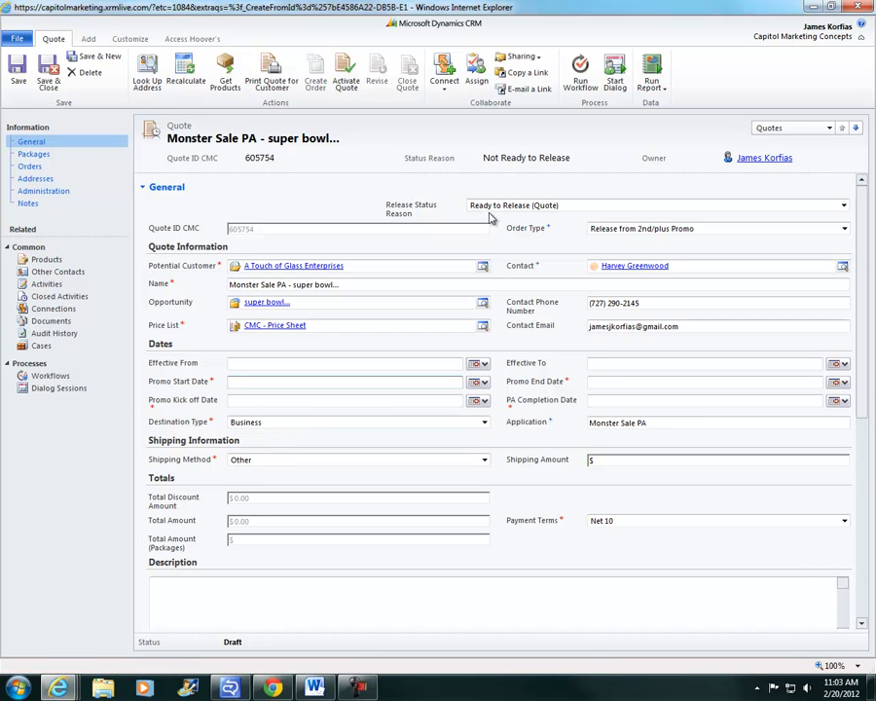
click(47, 283)
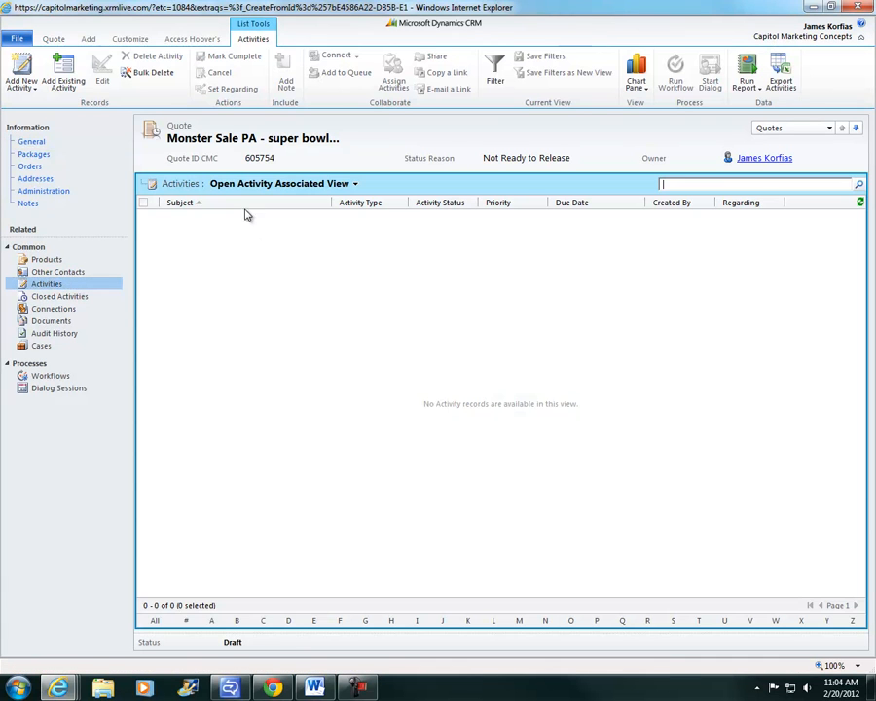
click(47, 141)
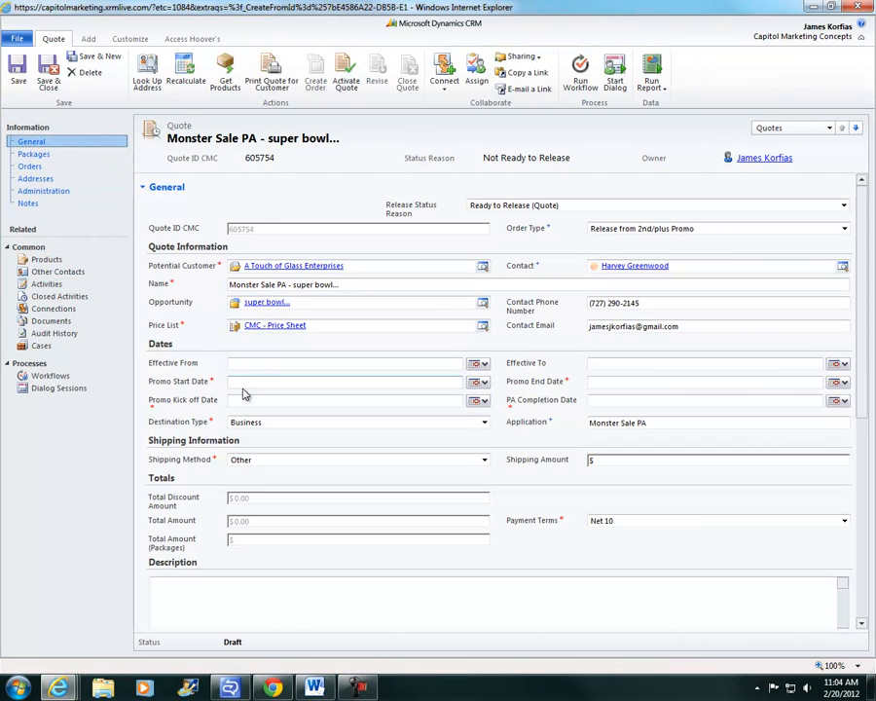
Set promo start 2/20/2012, kick-off 2/13/2012, and promo end and PA completion 2/23/2012
click(476, 382)
click(487, 456)
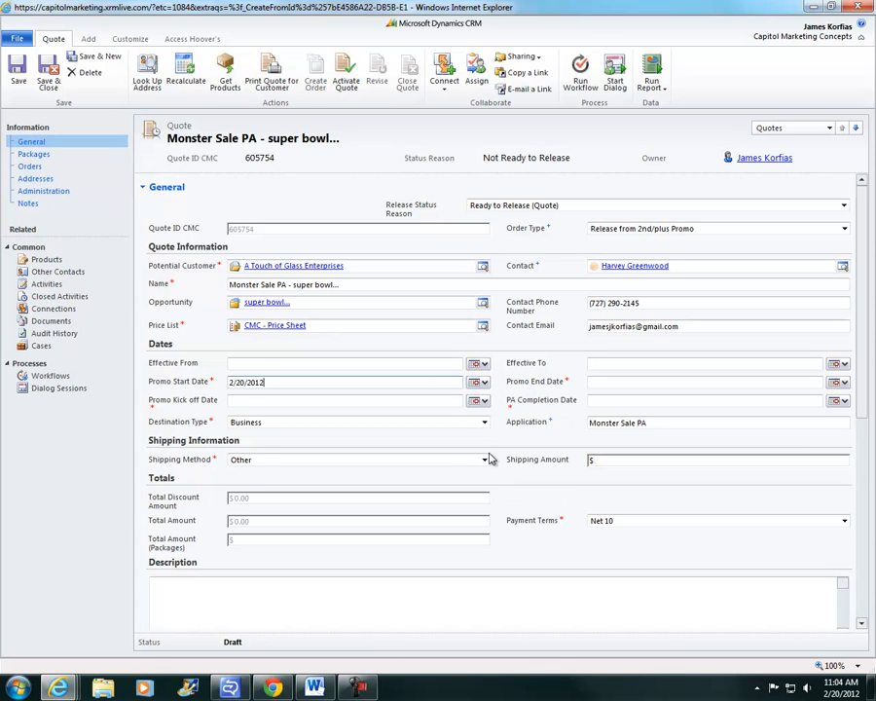
click(477, 400)
click(487, 461)
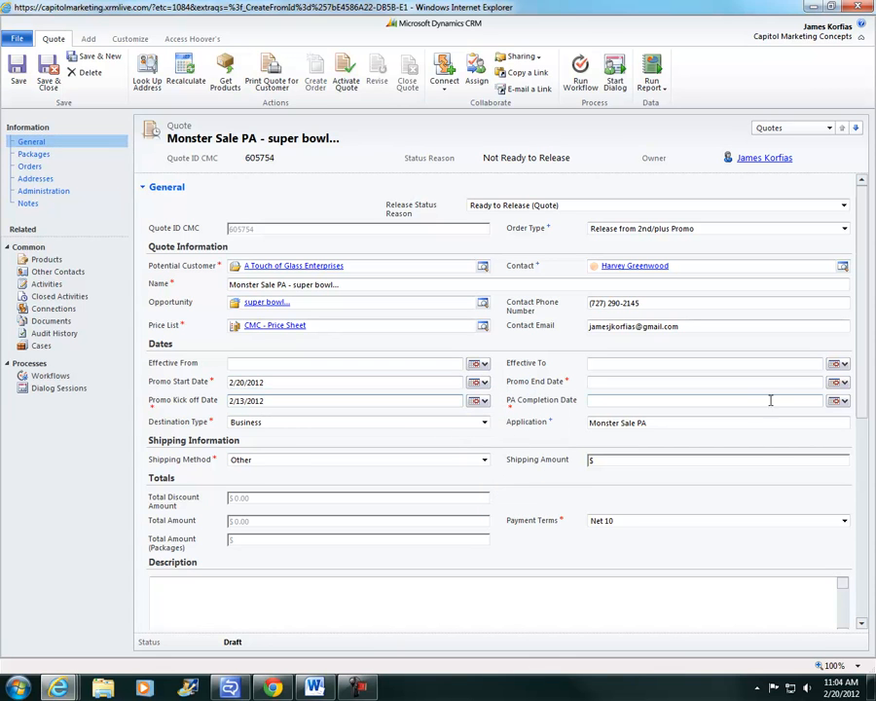
click(837, 383)
click(838, 456)
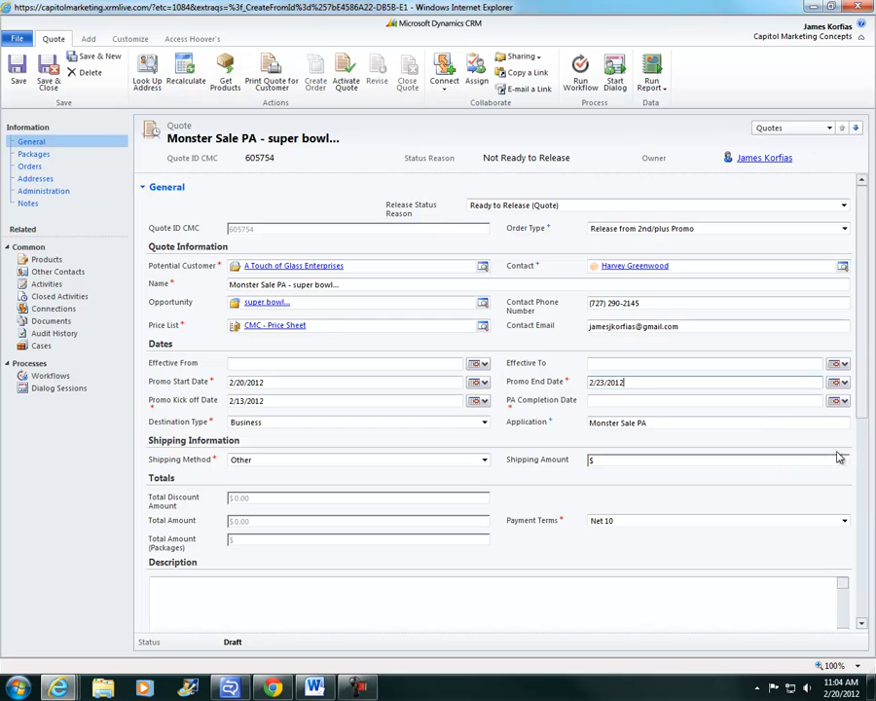
click(837, 400)
click(836, 476)
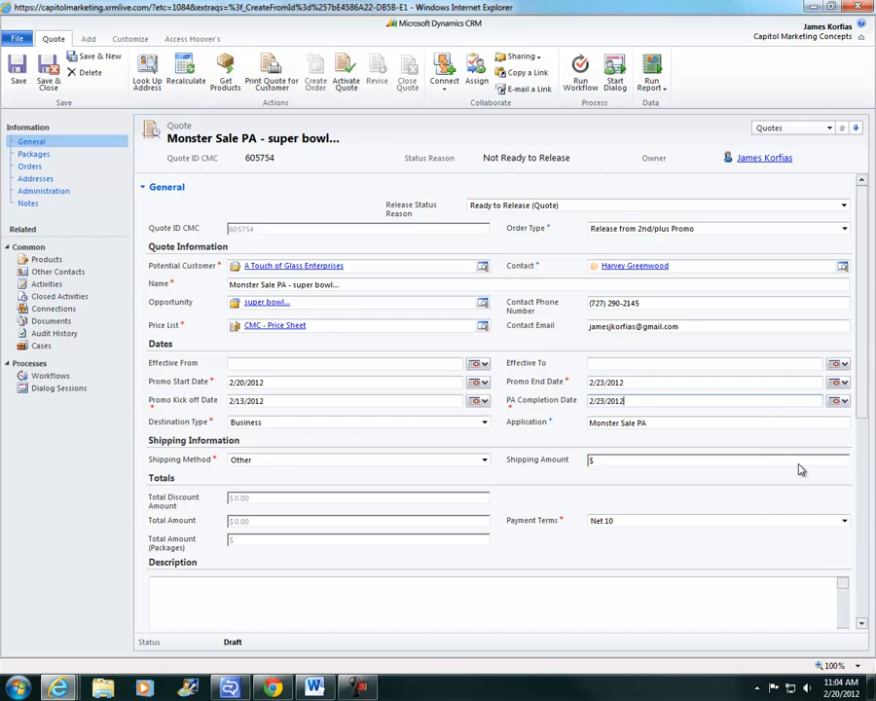
Save the quote and reselect Ready to Release (Quote) as the Release Status Reason
click(17, 73)
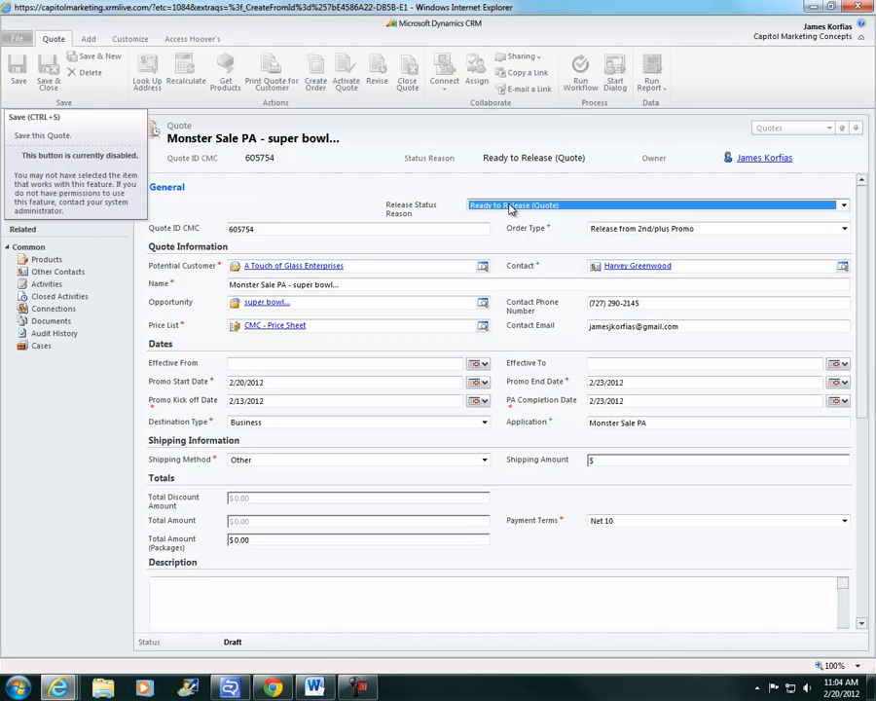
click(511, 206)
click(511, 226)
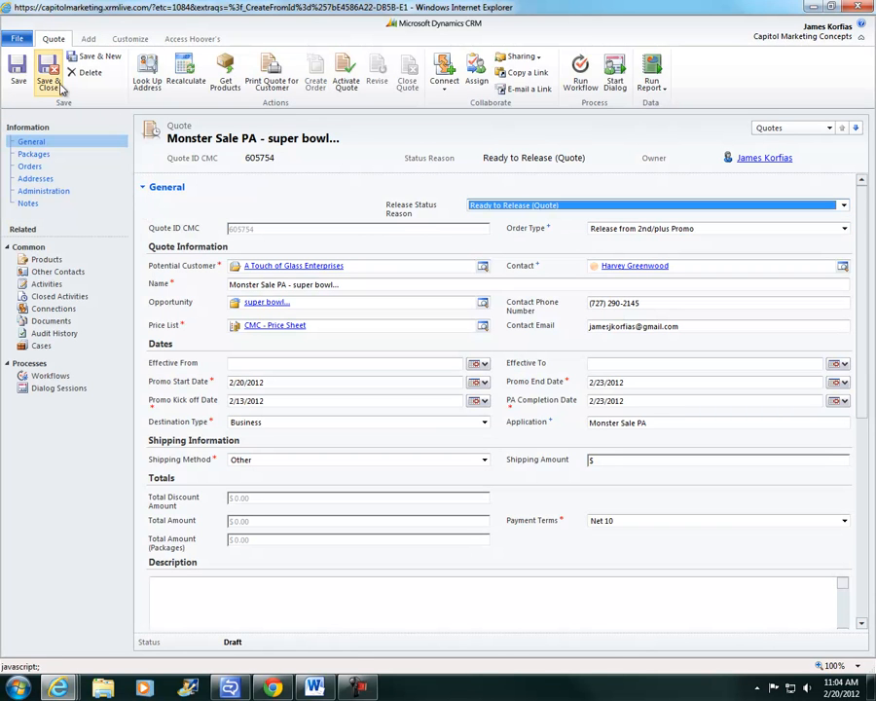
click(46, 283)
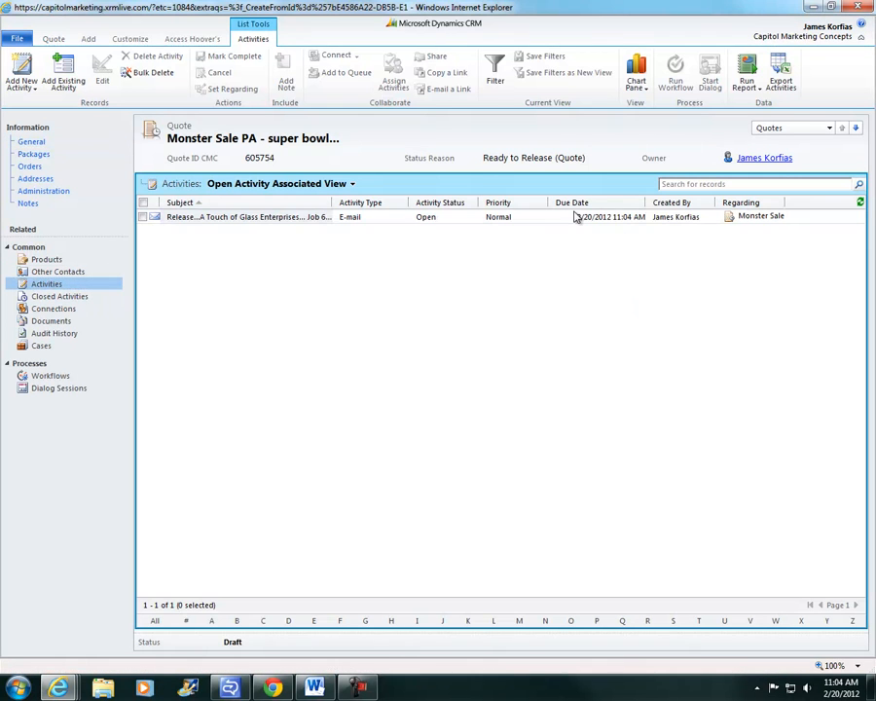
double_click(462, 216)
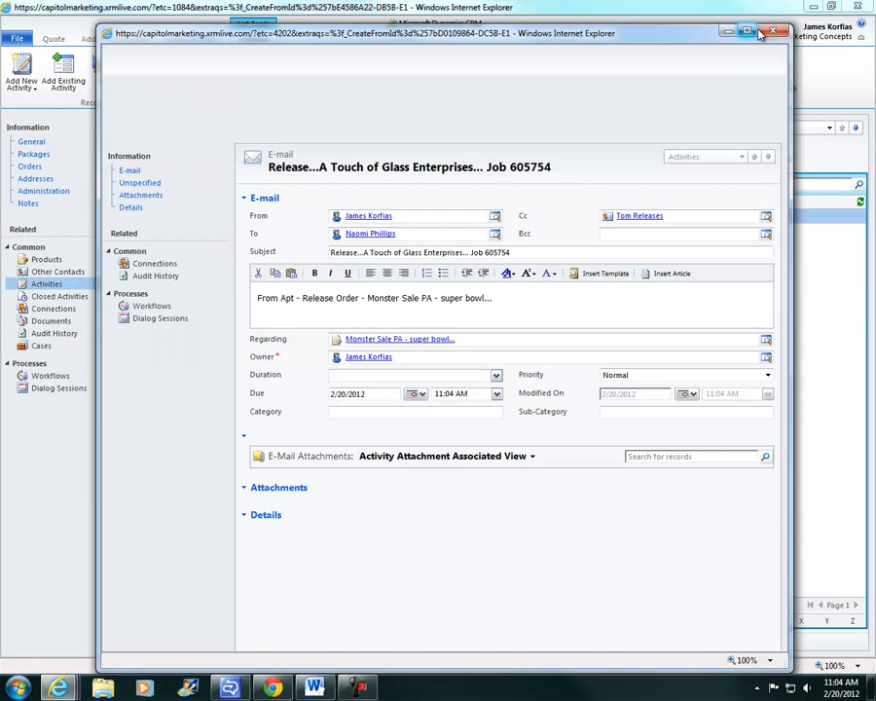
click(769, 34)
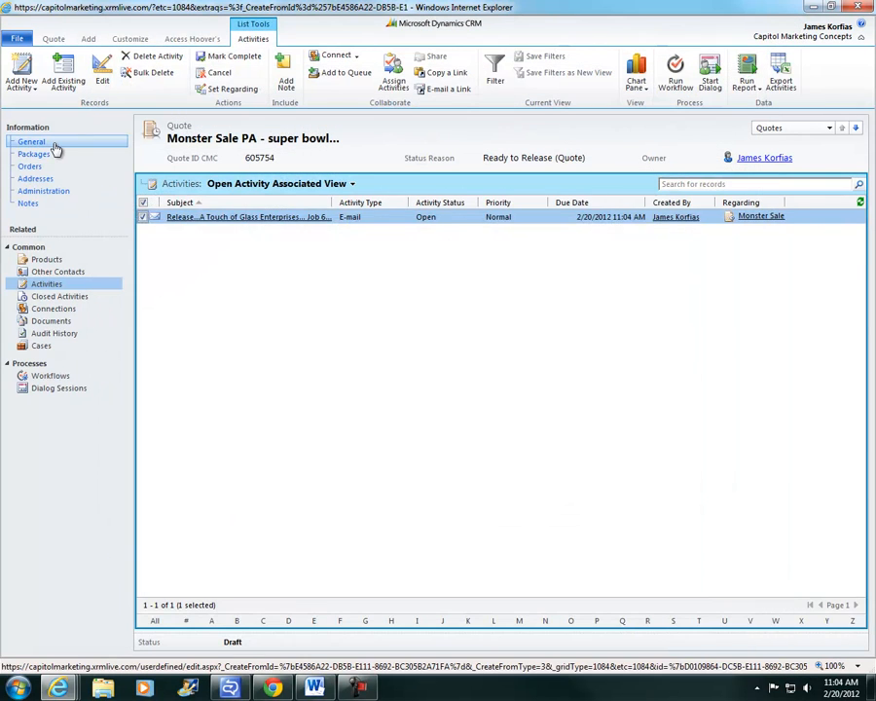
click(54, 146)
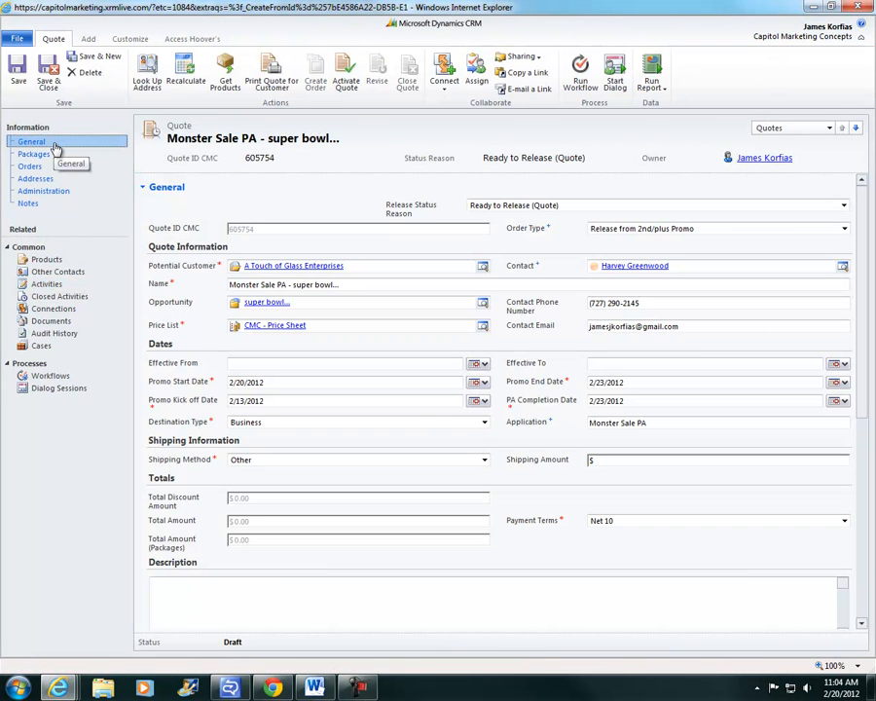